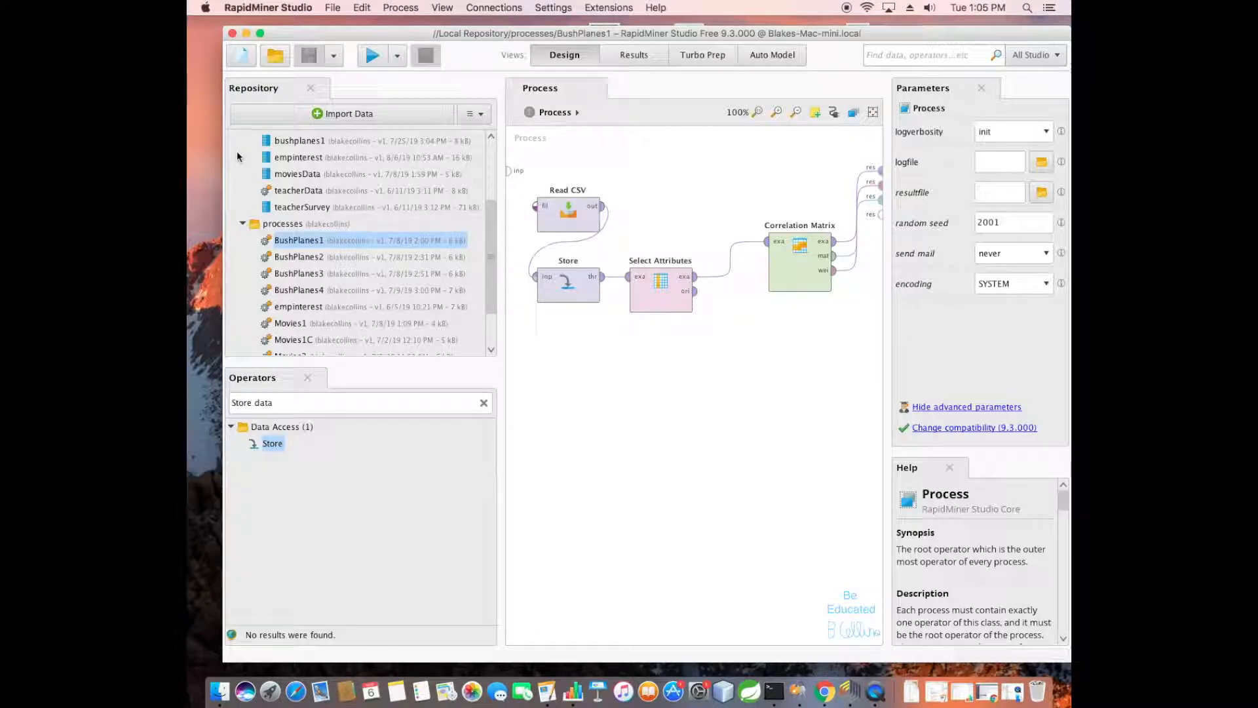
- Create a new blank process and add a Read CSV operator to it
click(242, 58)
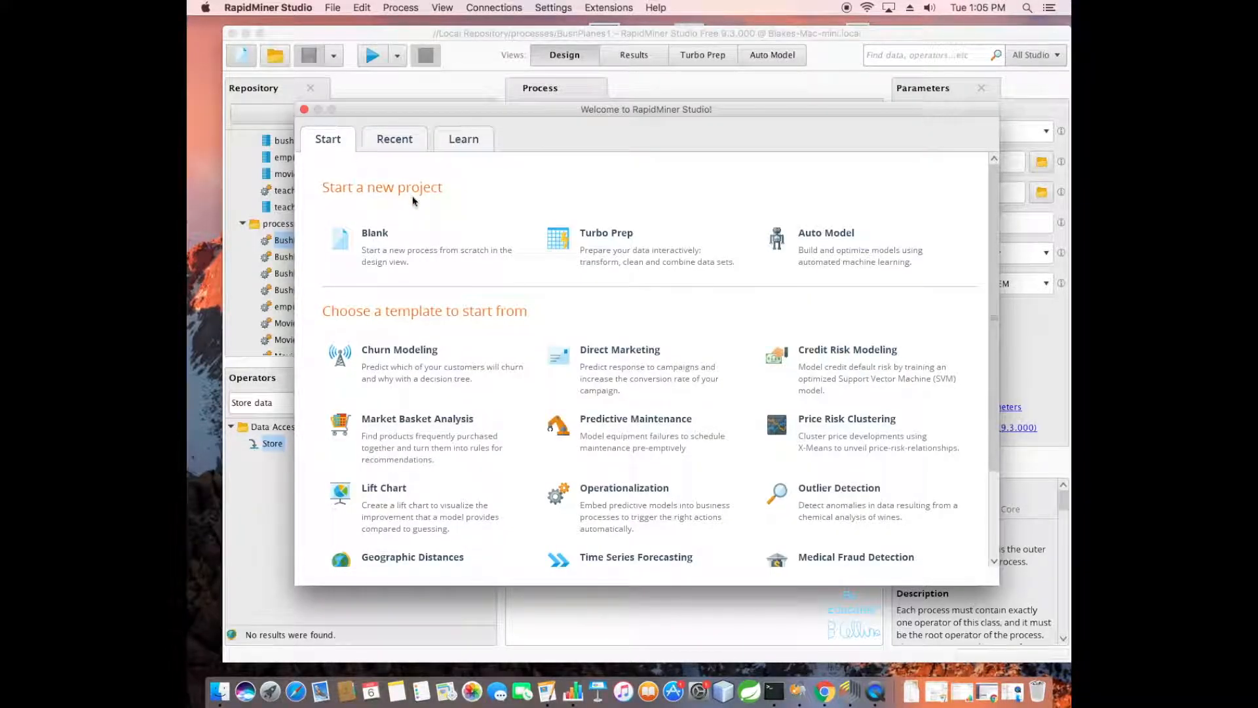
click(376, 237)
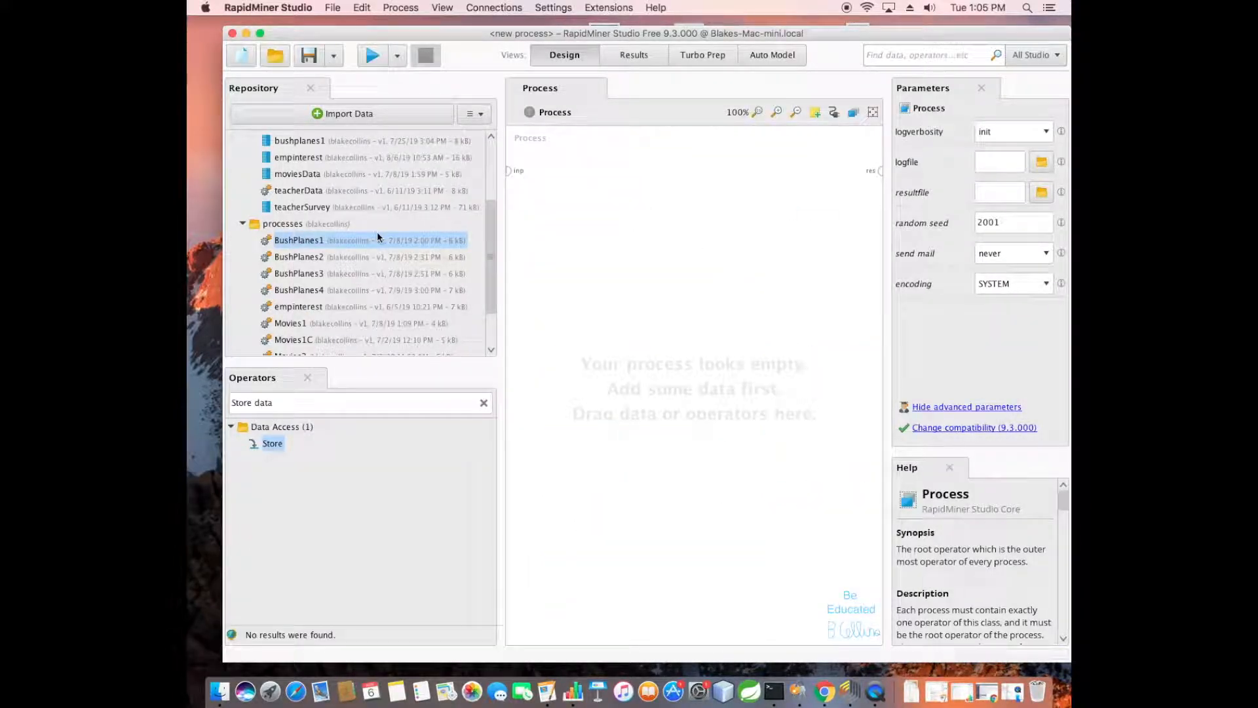
click(484, 402)
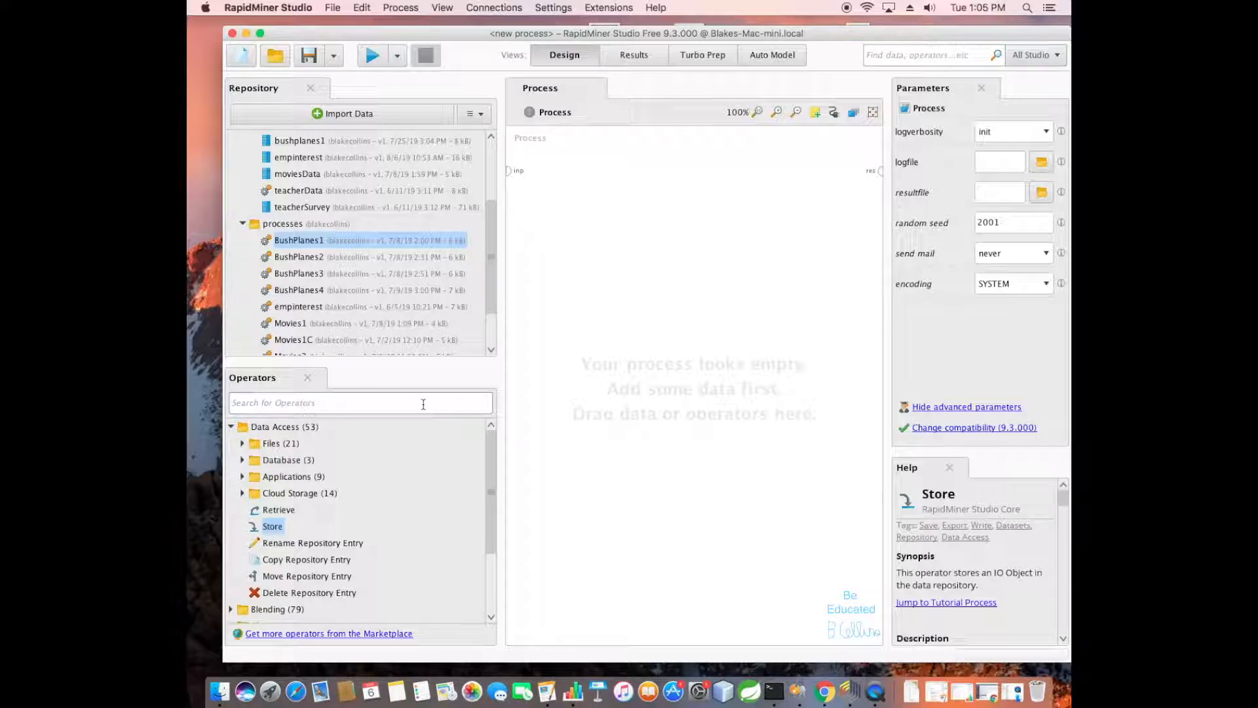
text(rea)
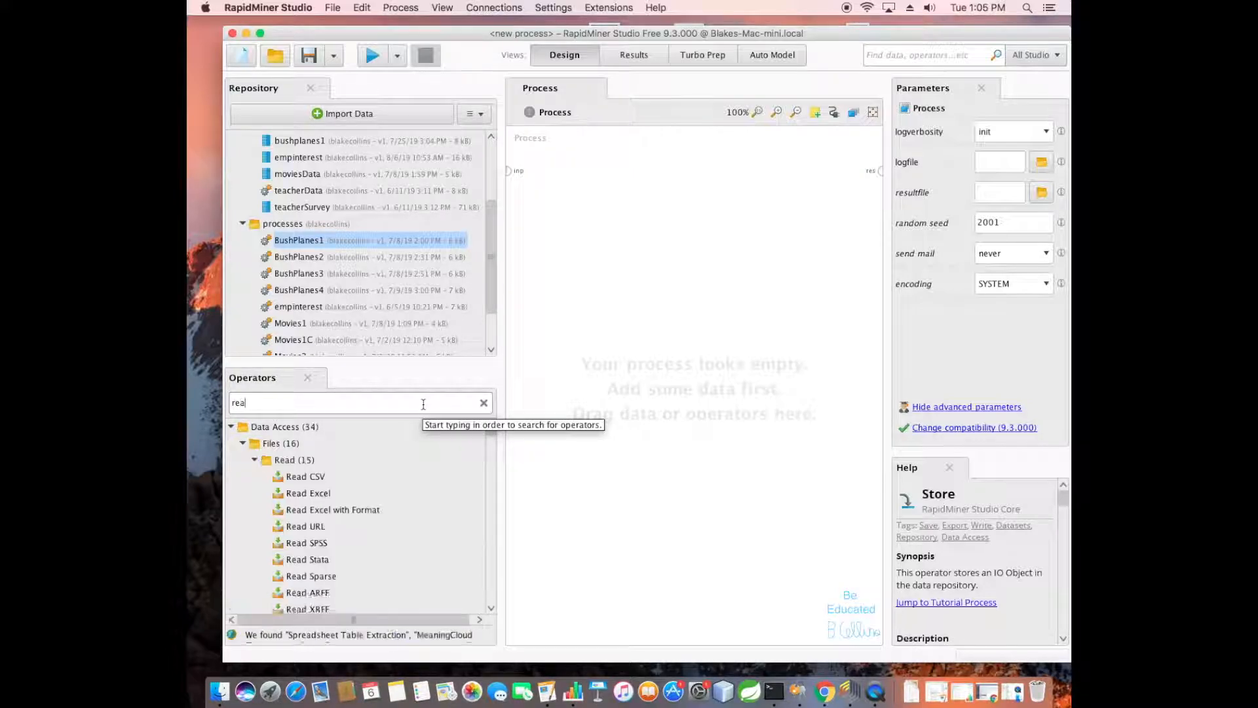
text(d csv)
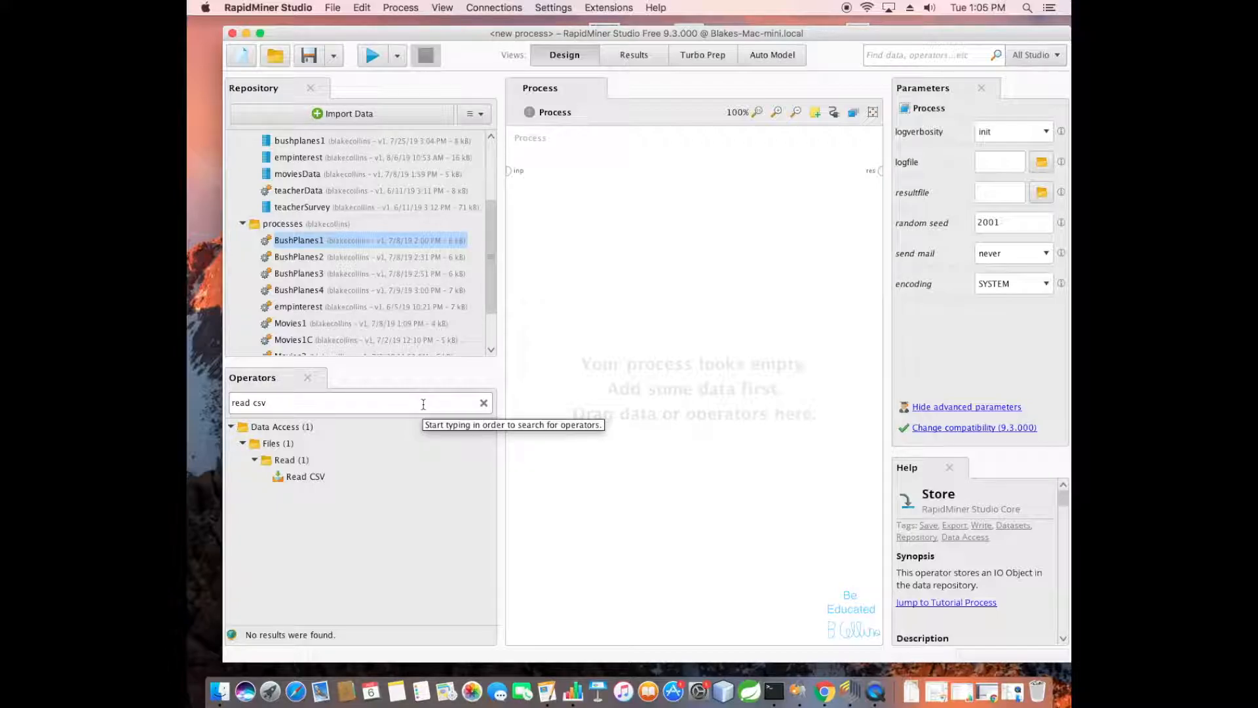
drag(320, 477, 316, 481)
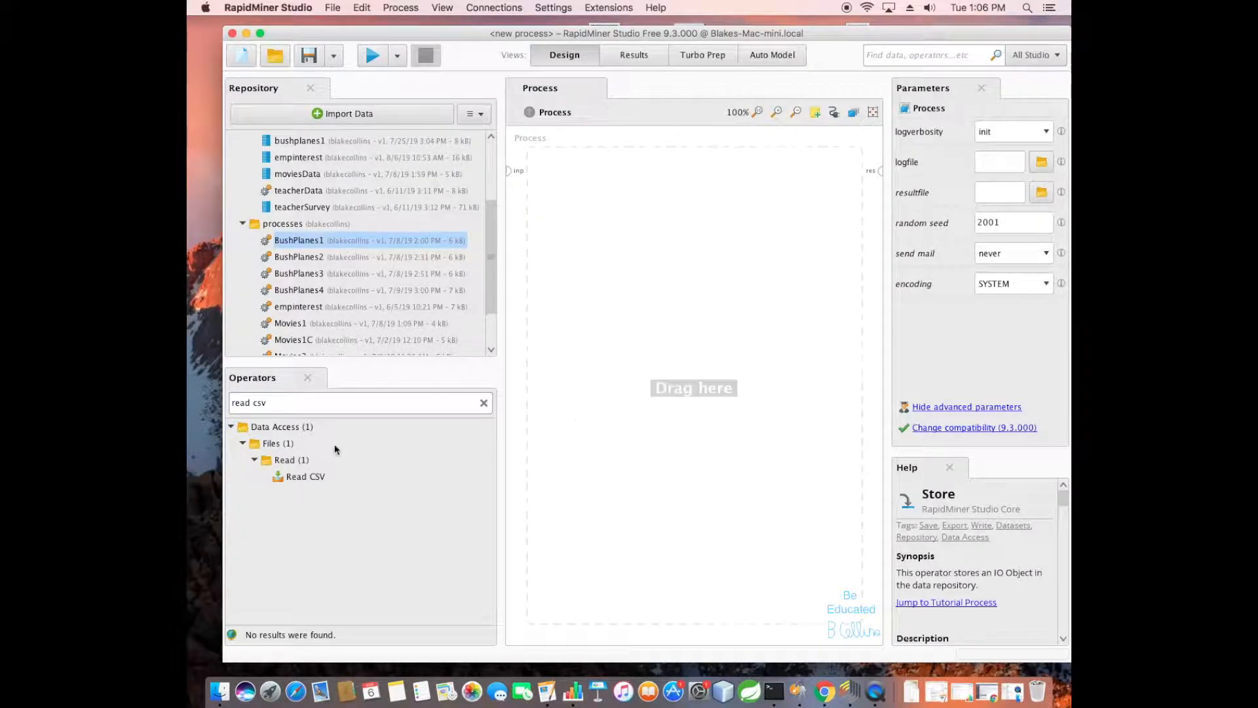
drag(296, 478, 617, 295)
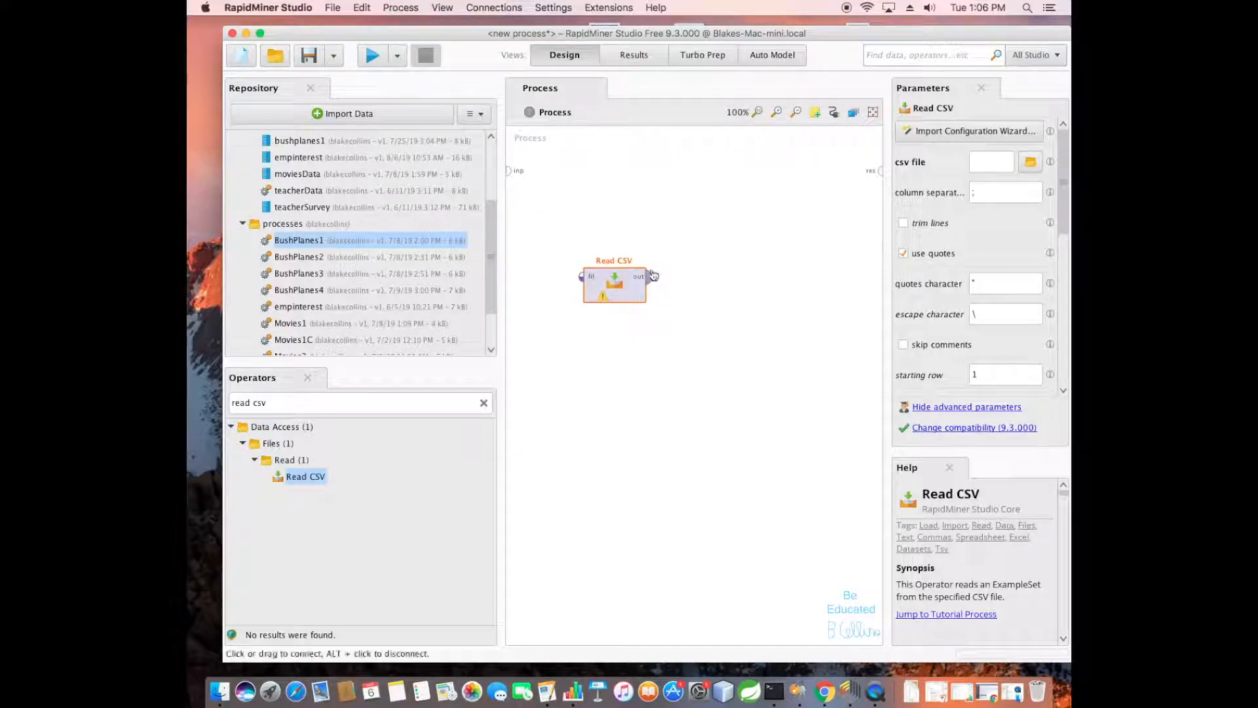
- Configure Read CSV to import EmployeeInterest.csv from Documents/FrogTutoring, keeping the default data format and column settings
click(948, 131)
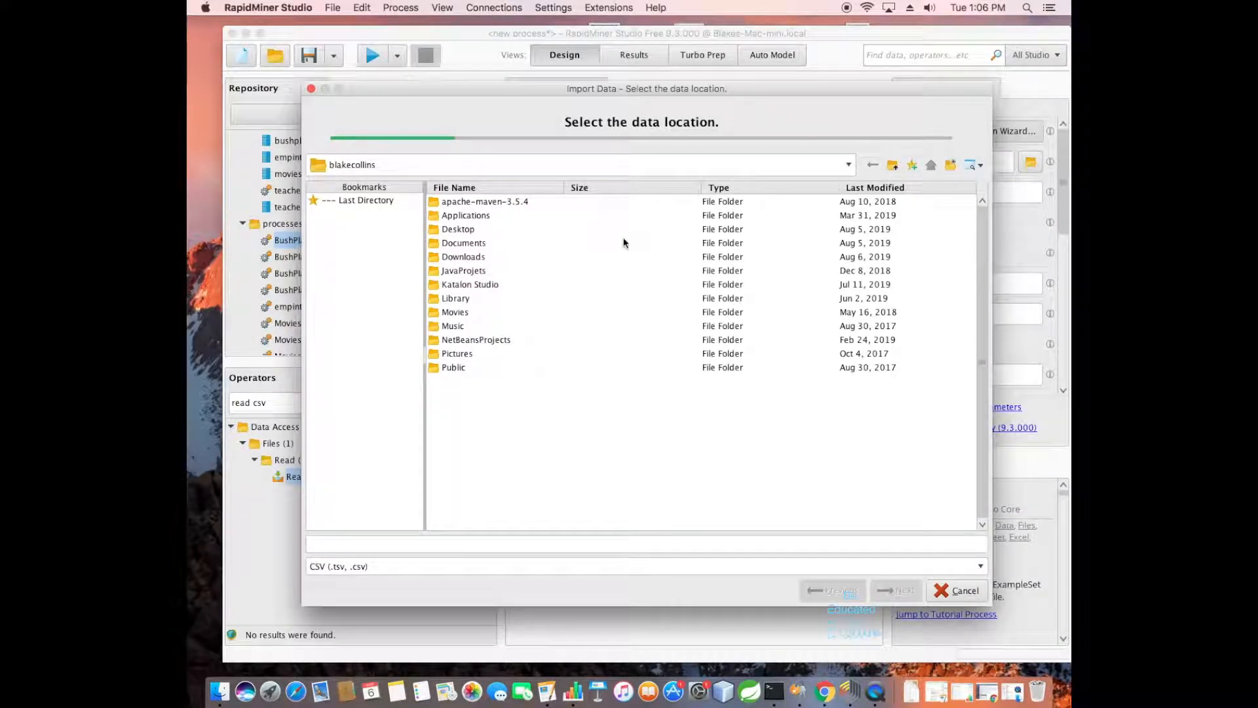
double_click(469, 243)
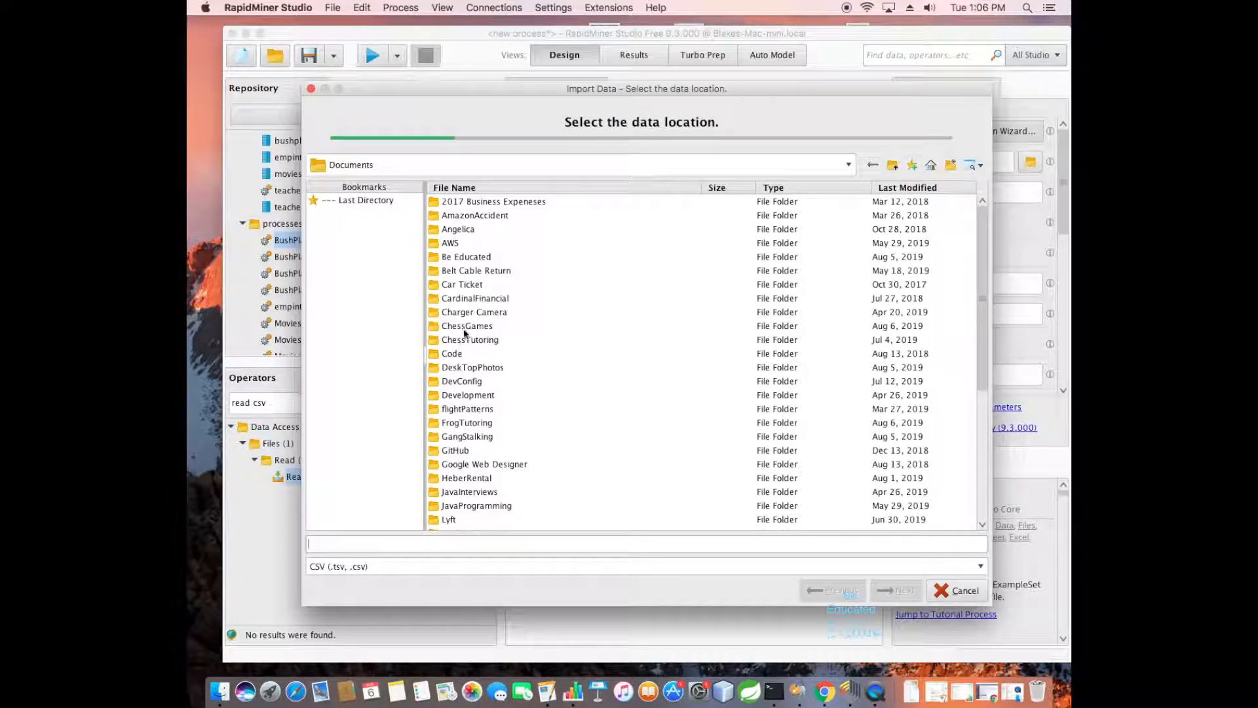
double_click(467, 423)
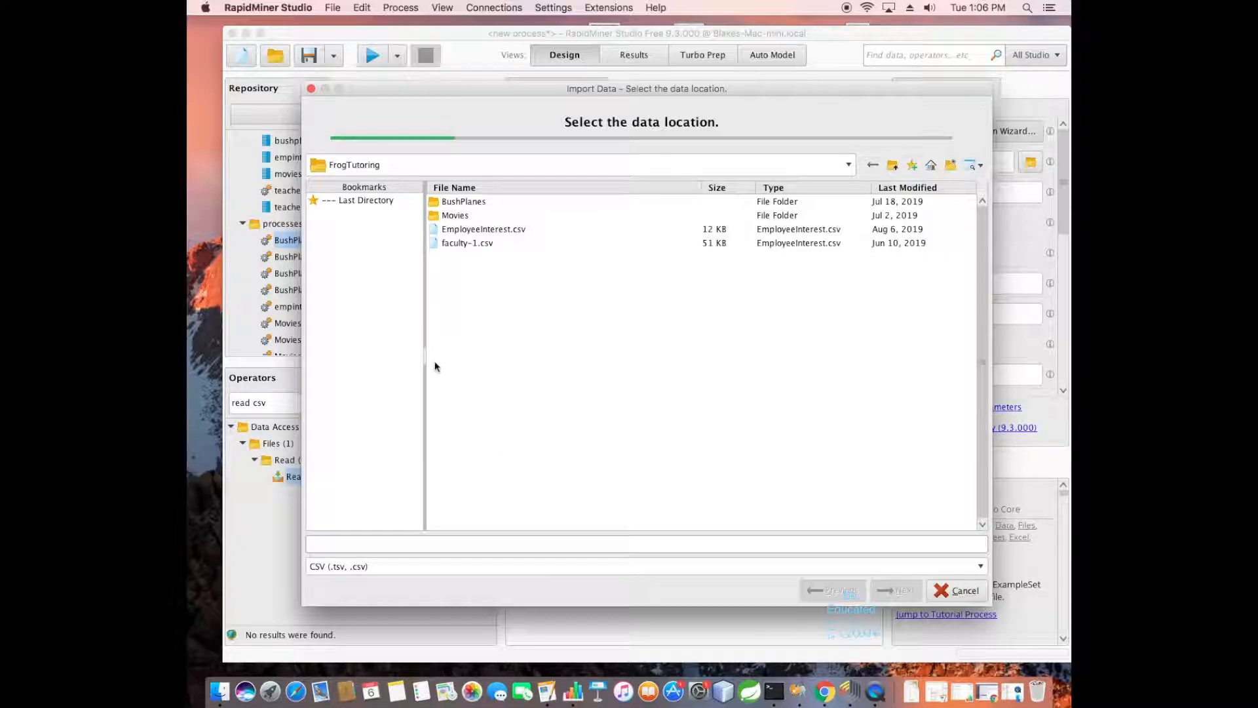
click(489, 230)
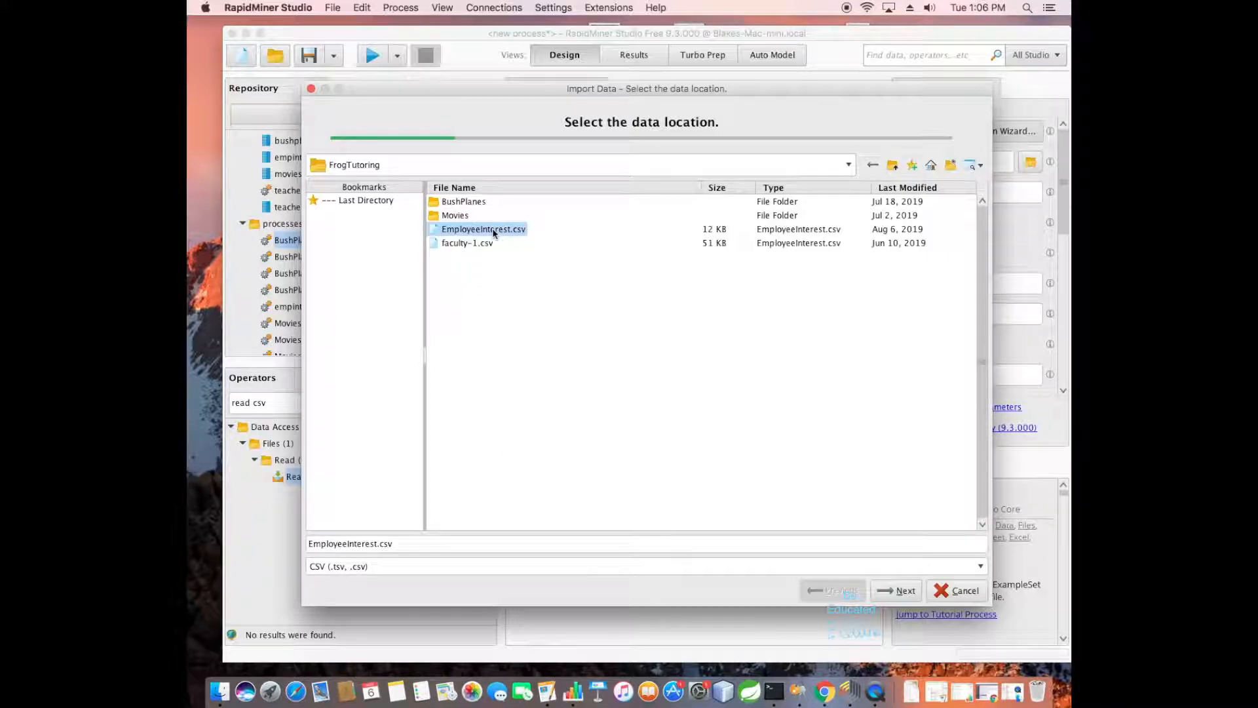
click(904, 590)
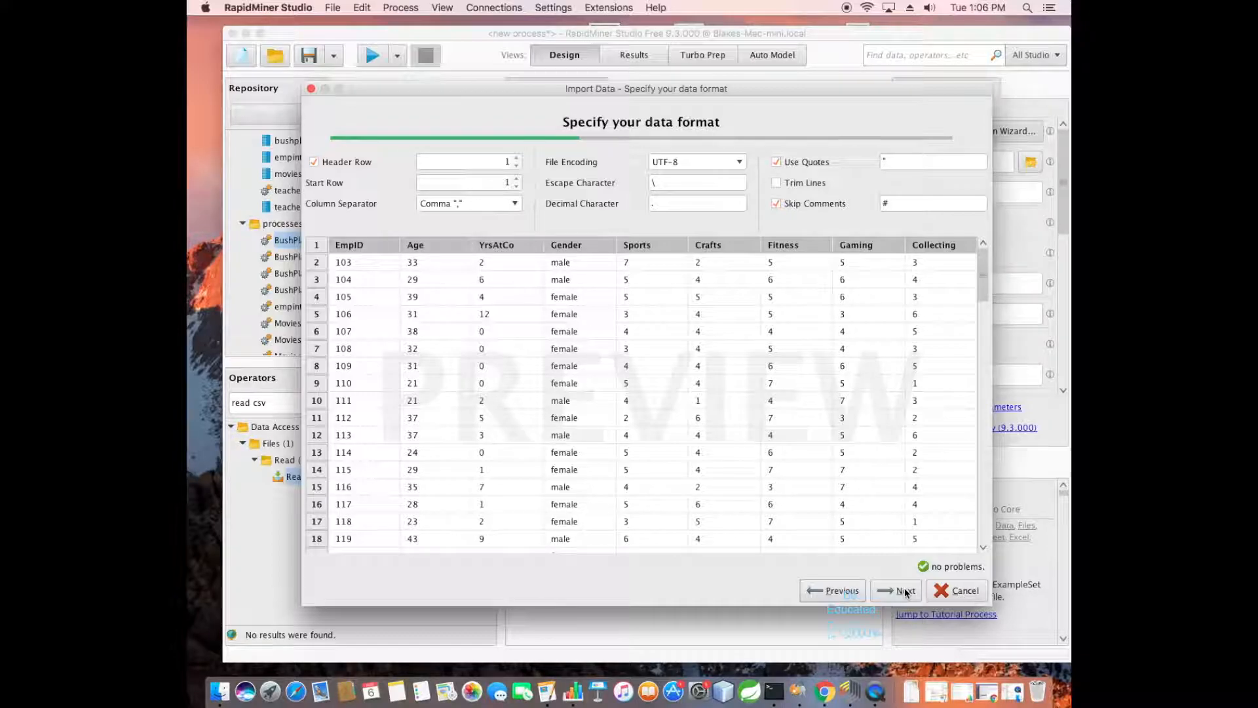
click(905, 591)
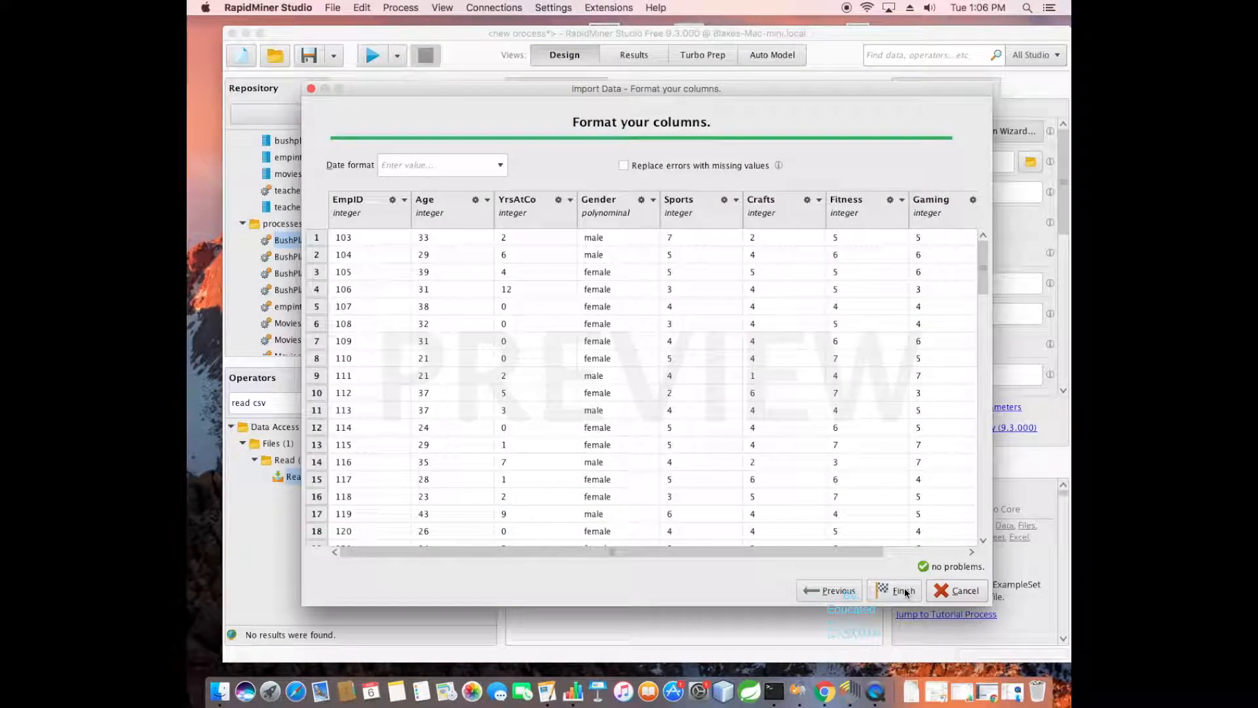
click(903, 591)
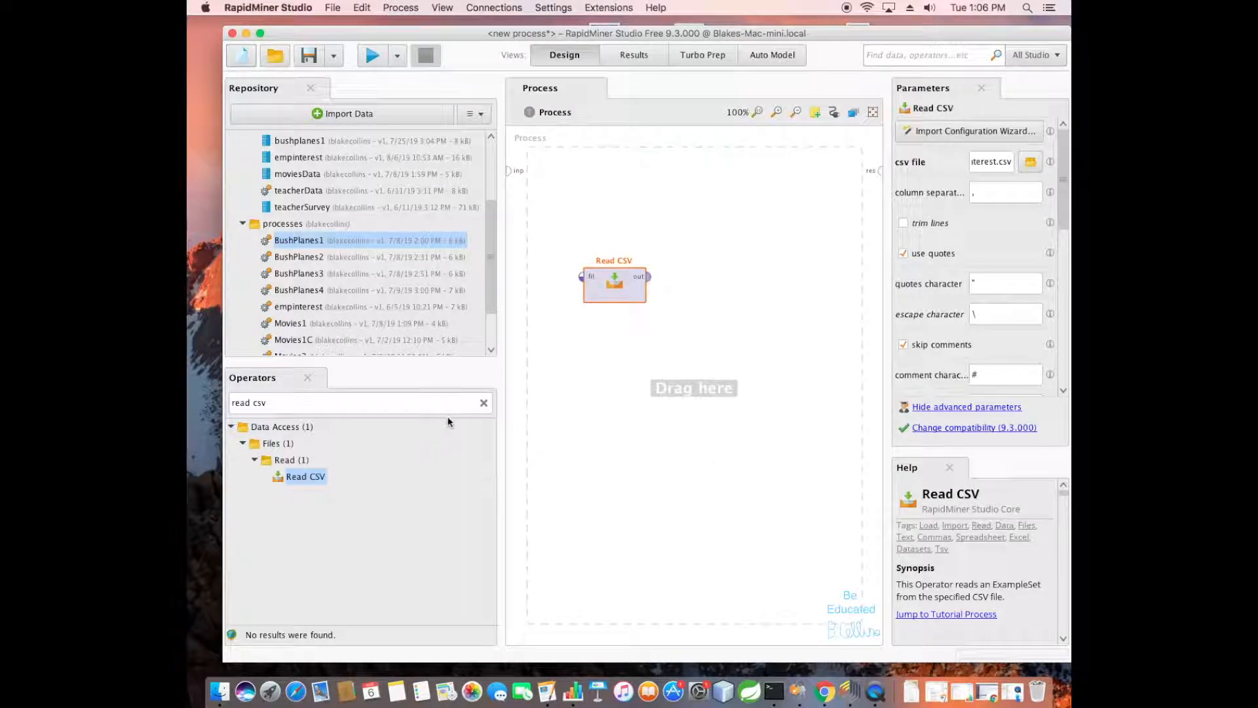
- Find the Store operator and place it beside Read CSV in the process
click(483, 403)
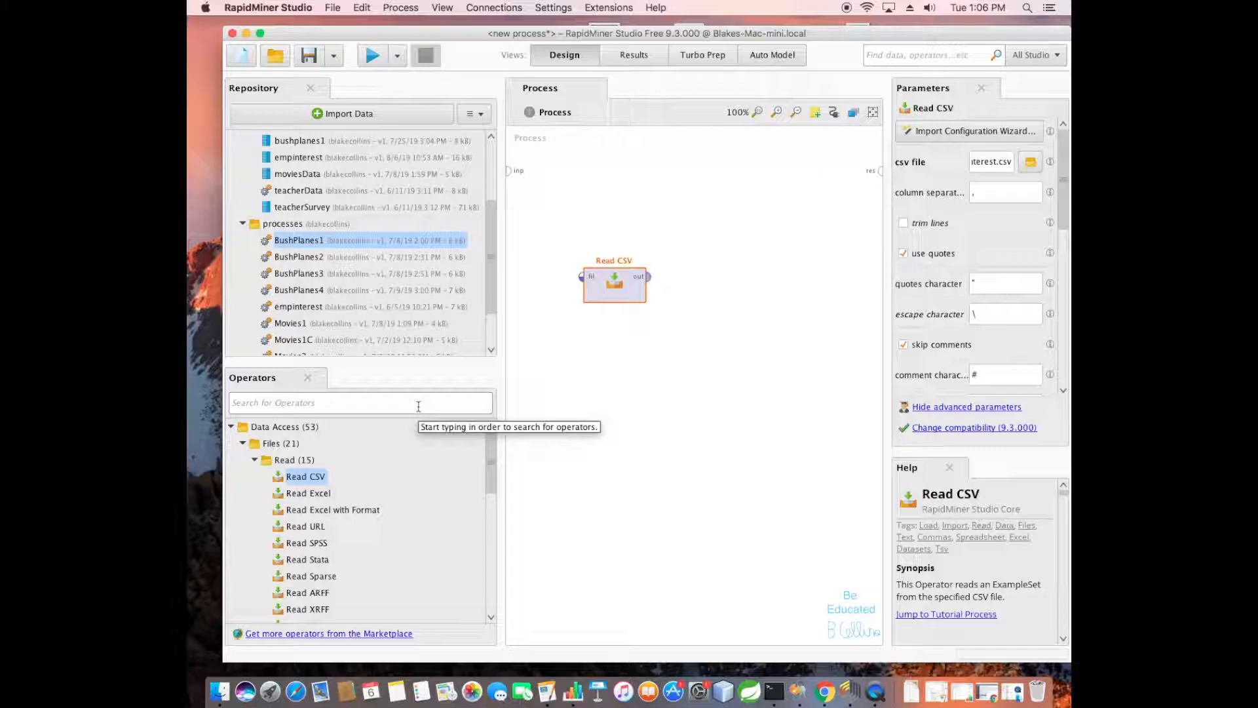
text(store)
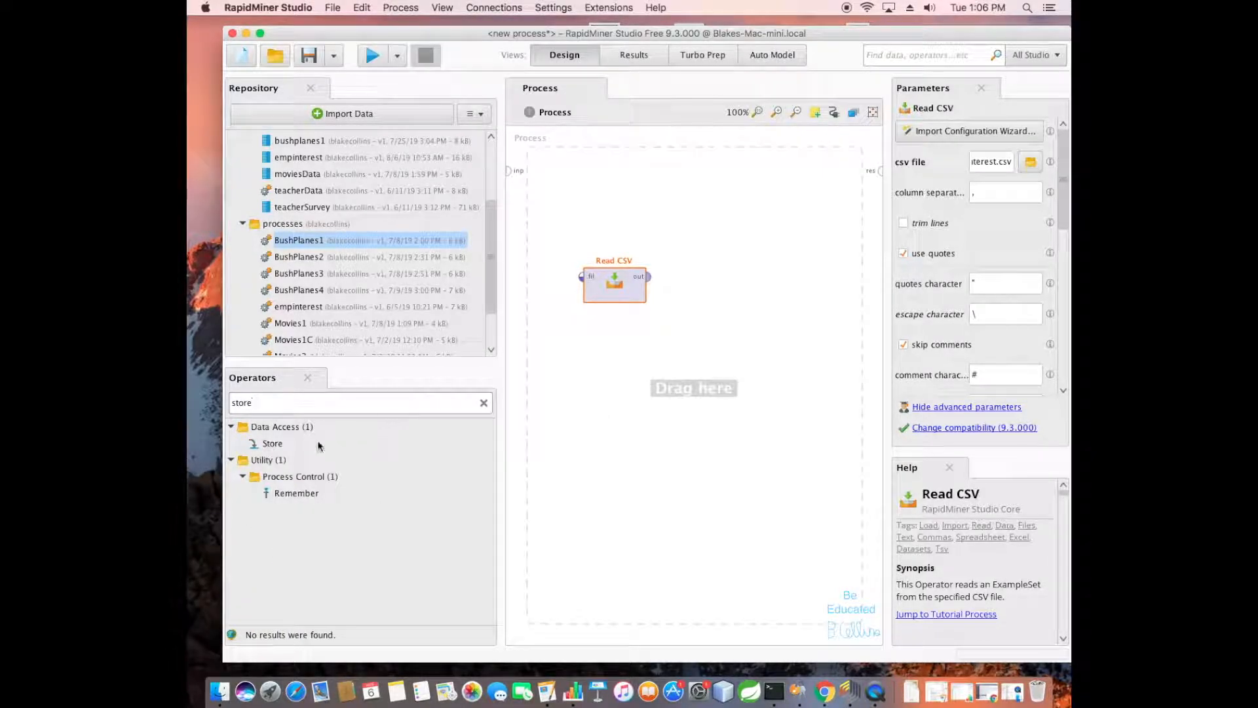
drag(278, 444, 757, 279)
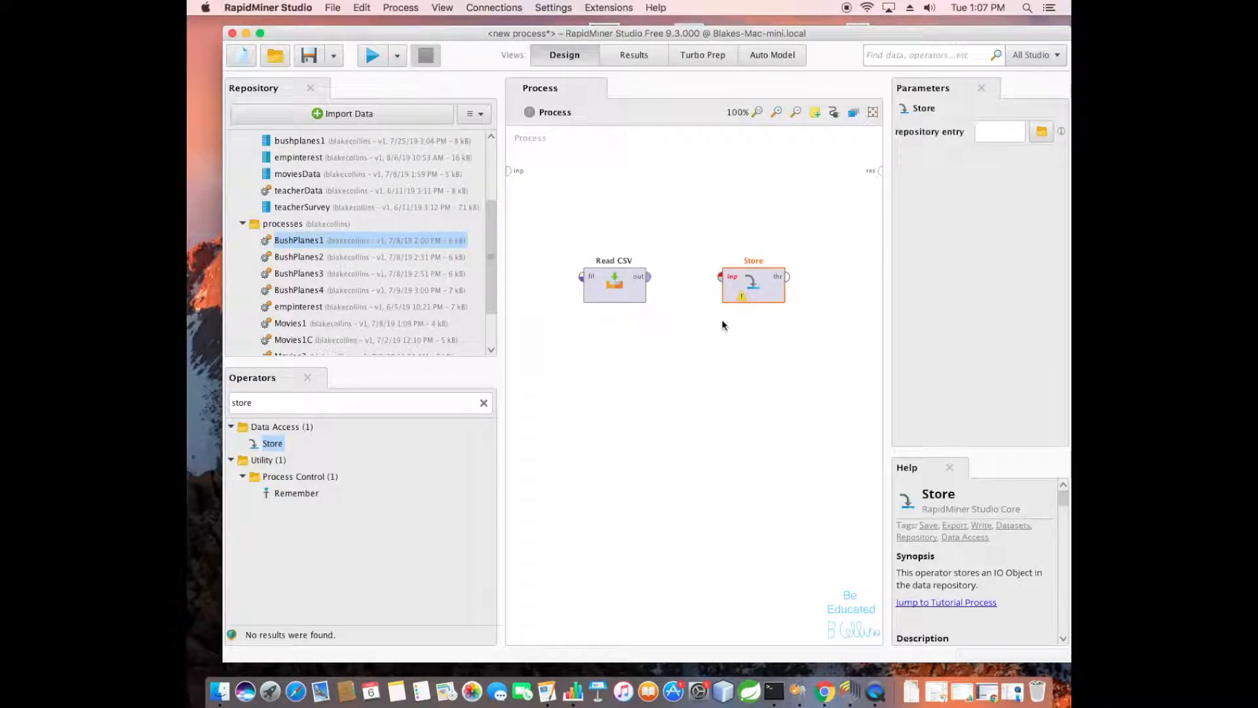
- Connect Read CSV's output to Store's input, and Store's through port to the process result port
mouse_move(651, 283)
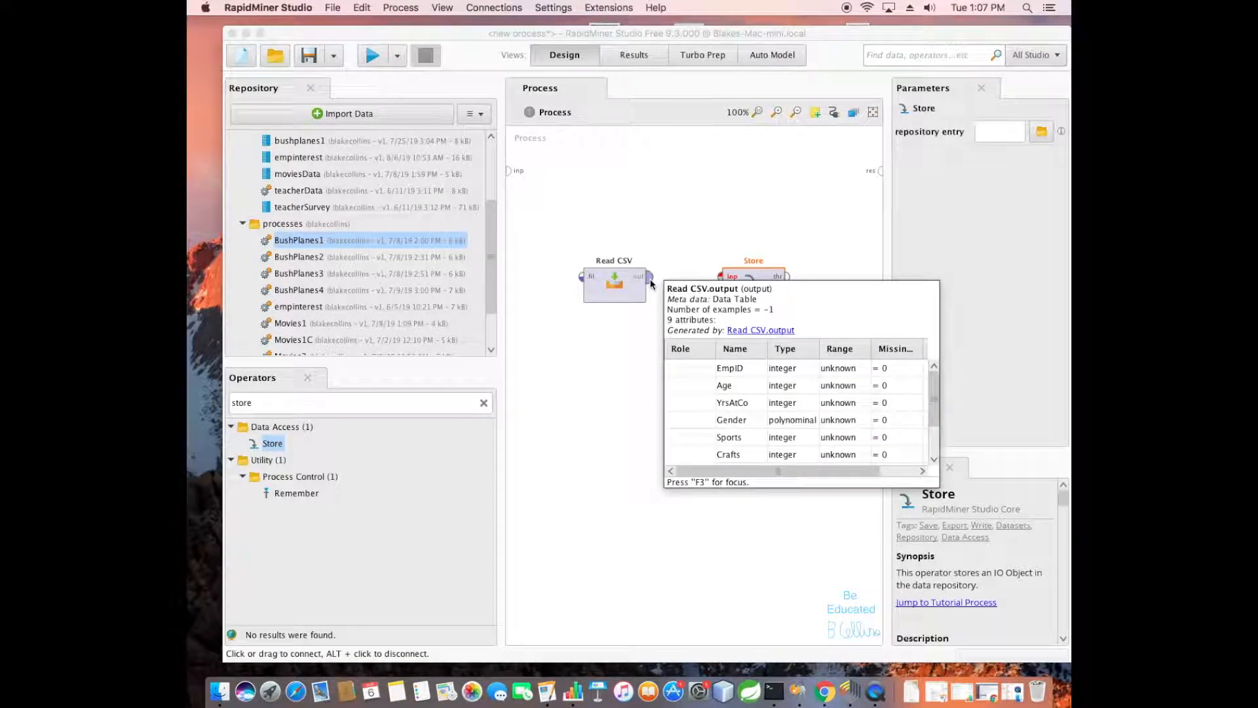
click(652, 283)
click(720, 282)
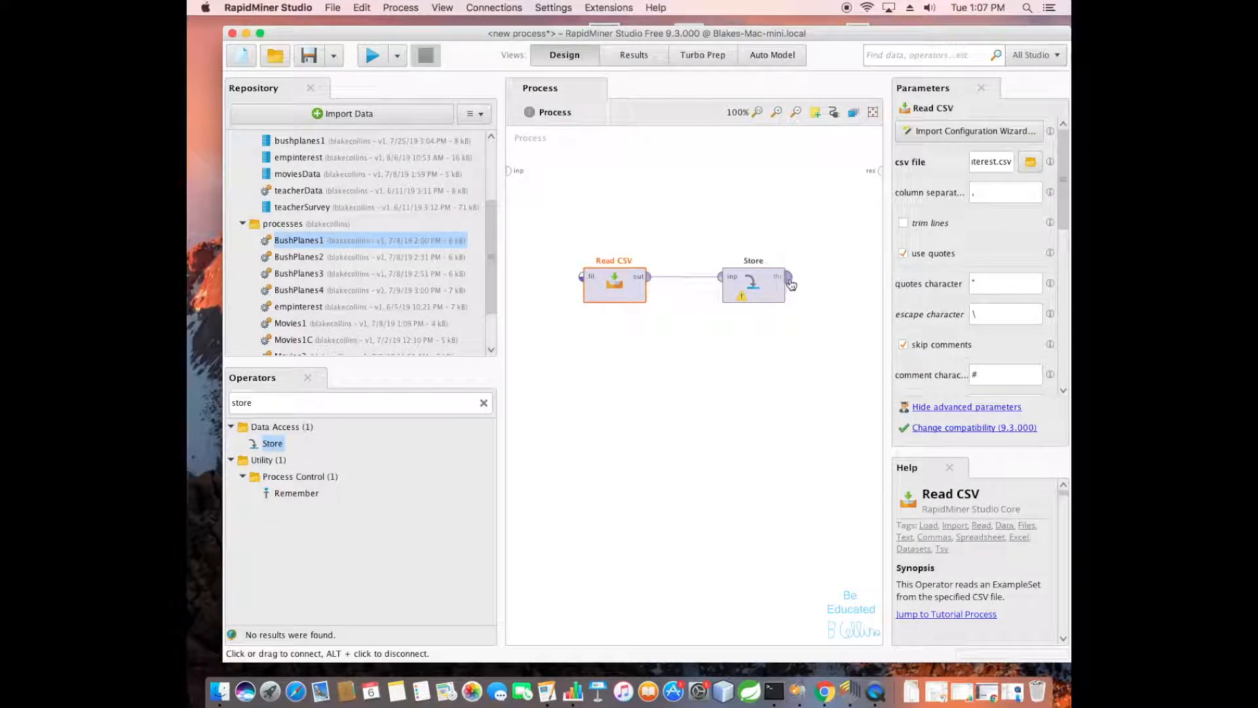
mouse_move(790, 283)
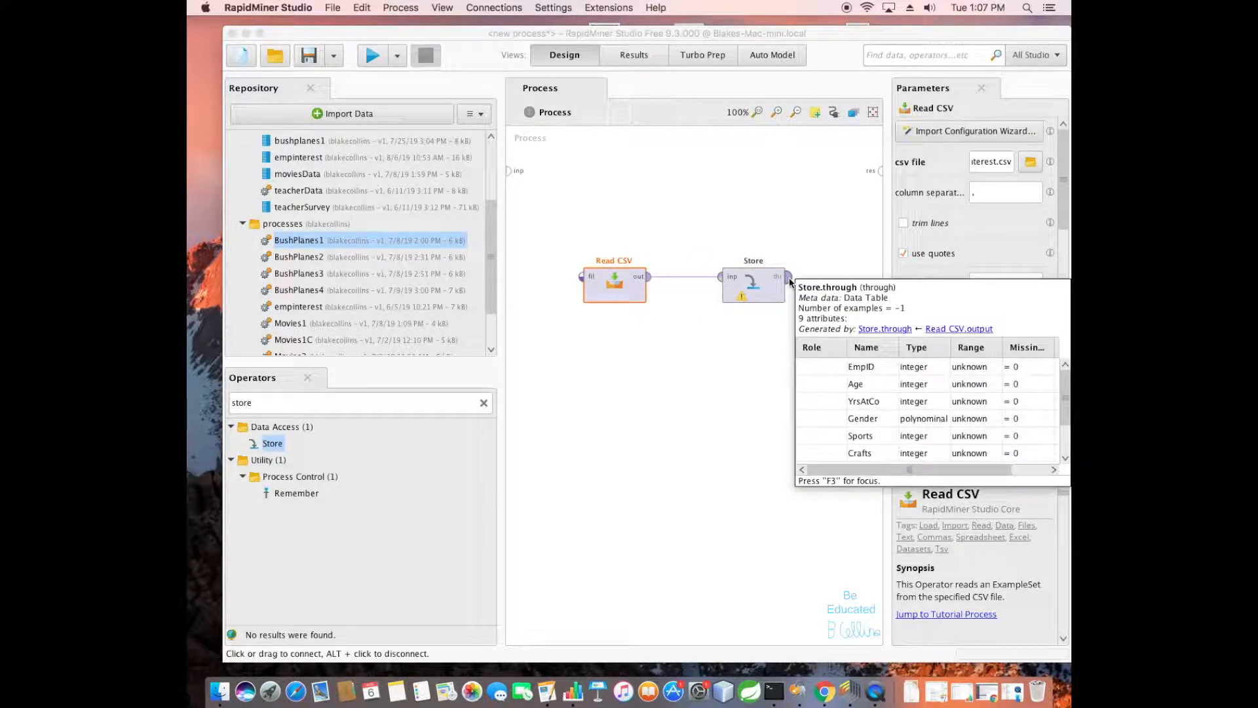
click(790, 283)
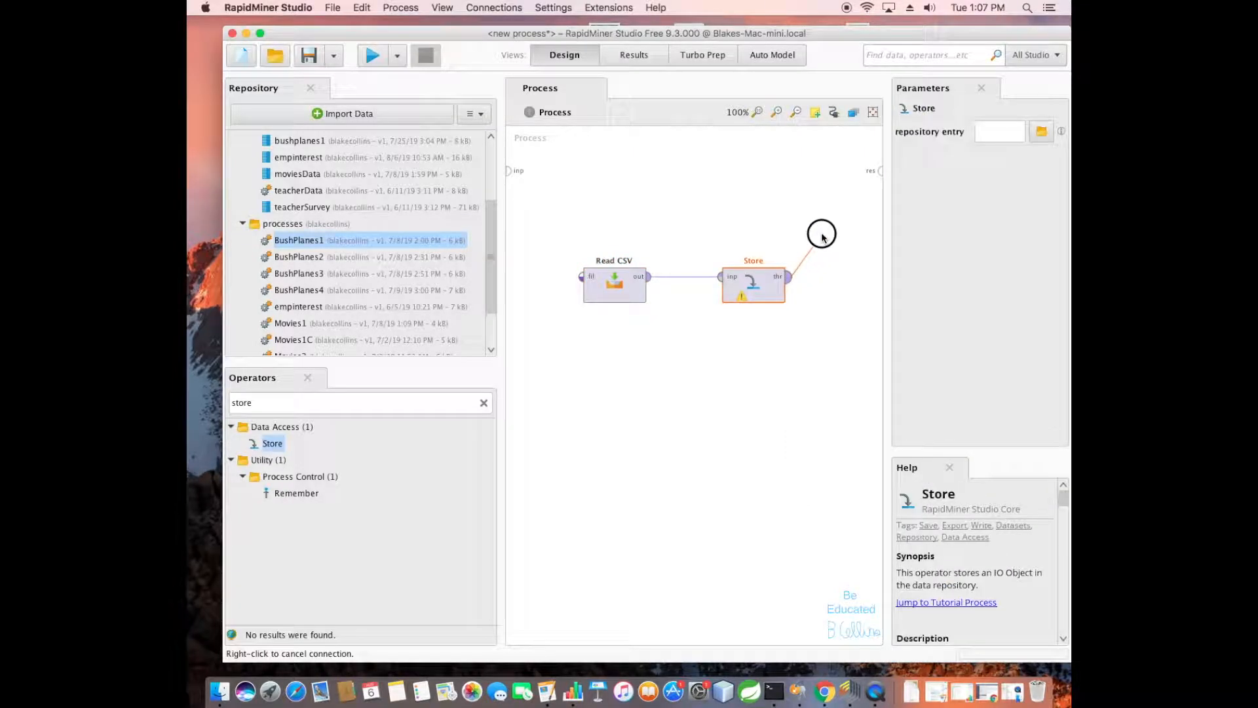
click(879, 170)
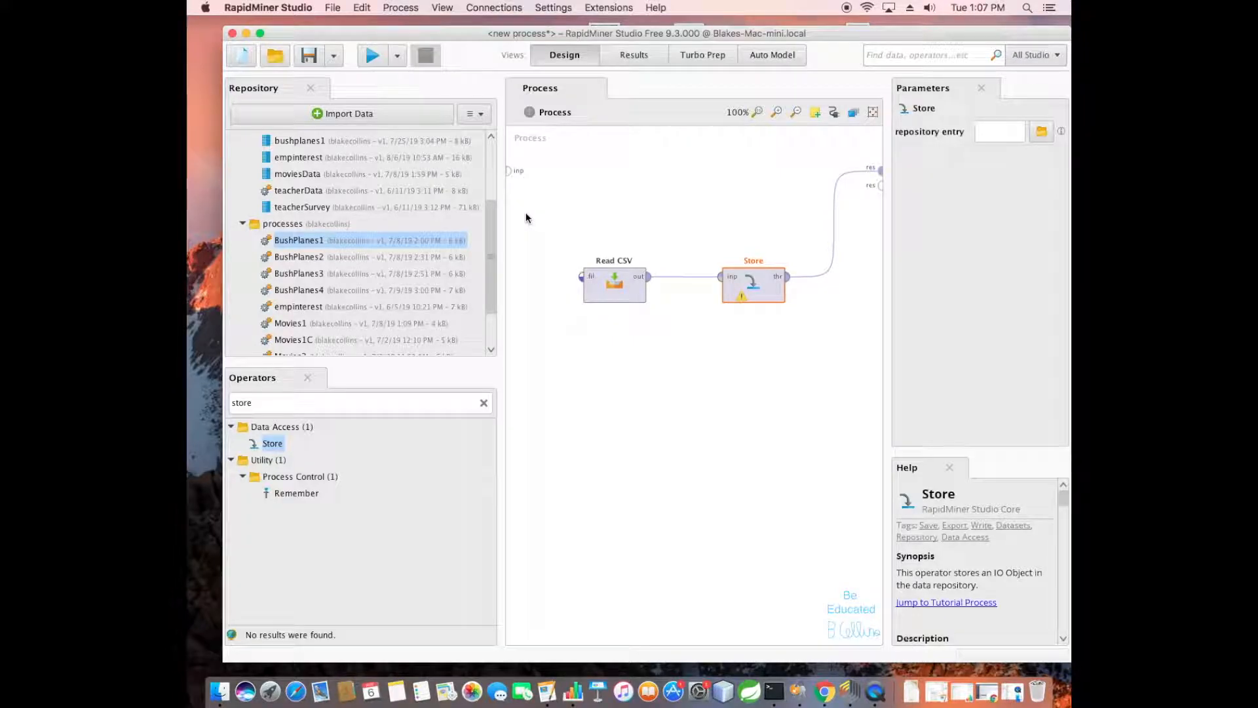
- Connect the process input to Read CSV's file port, remove that connection and select the Read CSV operator
drag(511, 179, 581, 275)
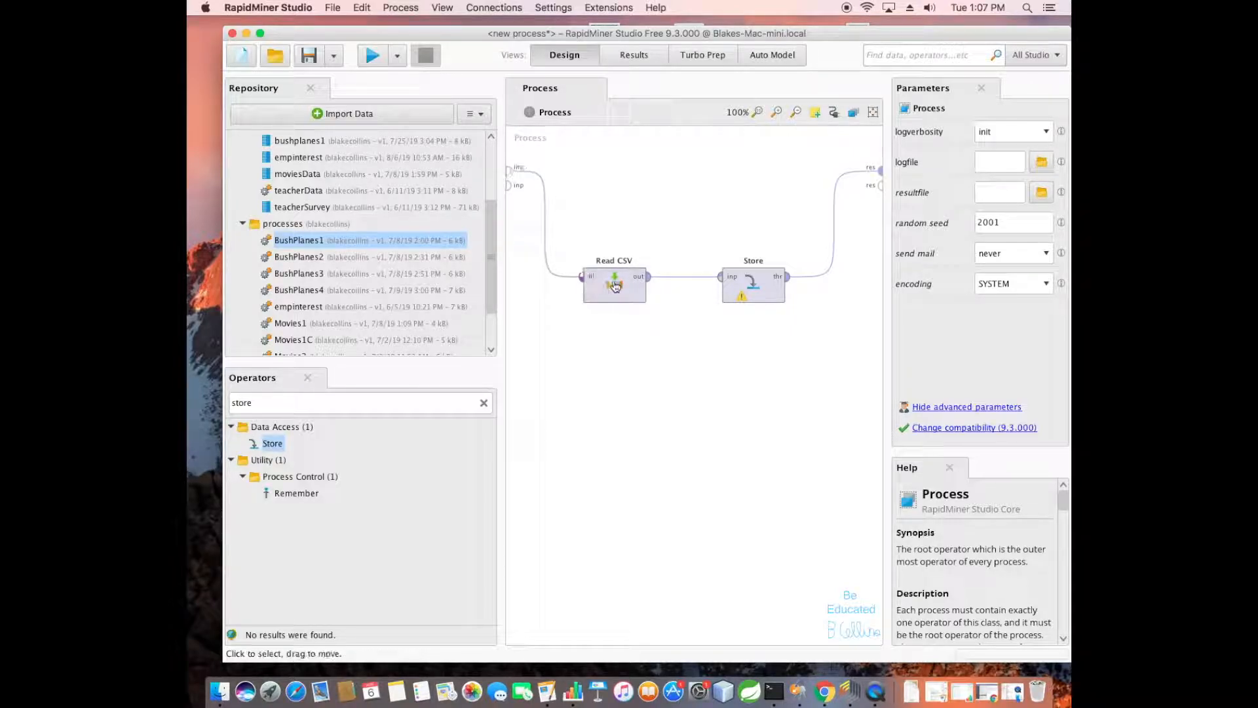
click(543, 225)
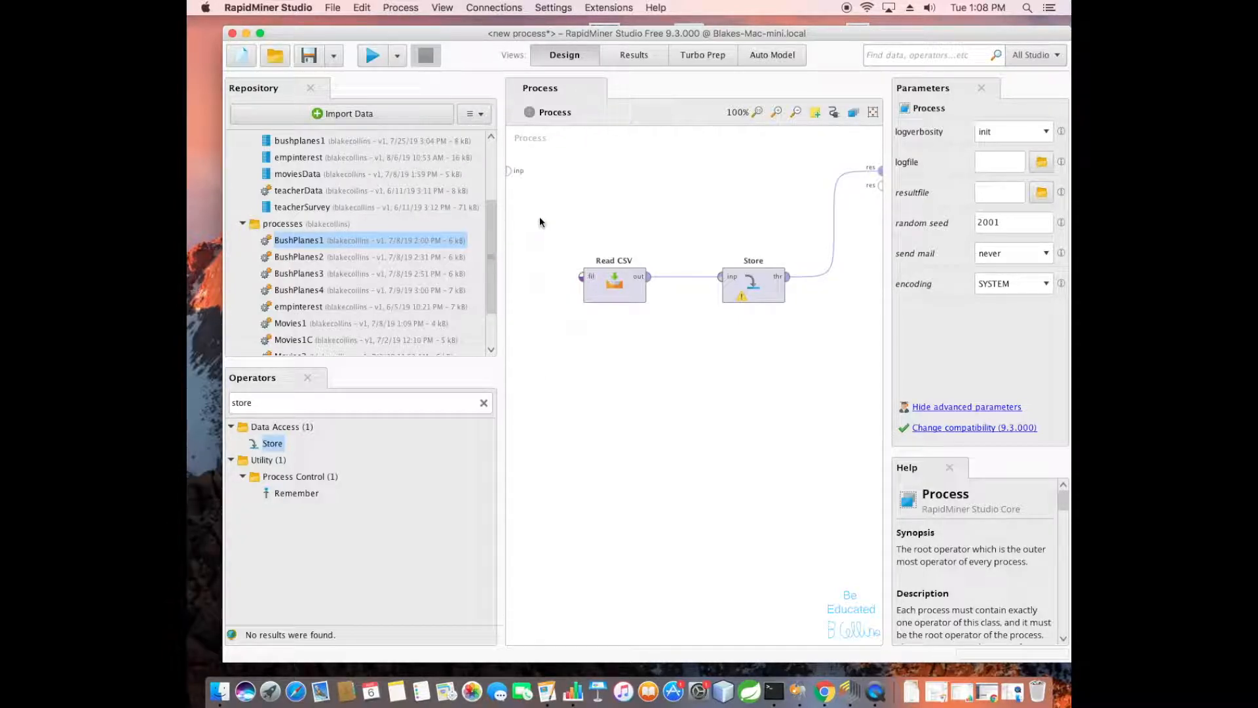
click(614, 283)
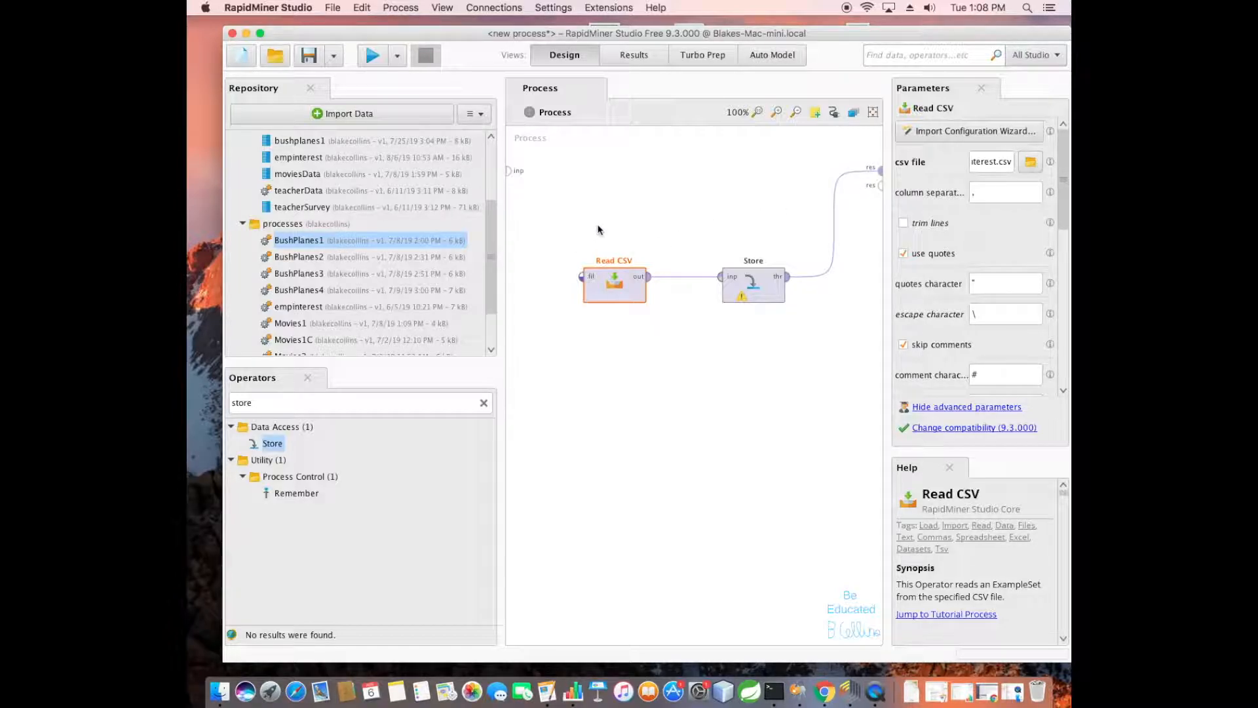
- Start a repository data import of EmployeeInterest.csv from Documents/FrogTutoring on this computer, accepting the default data format and column settings
drag(493, 262, 480, 235)
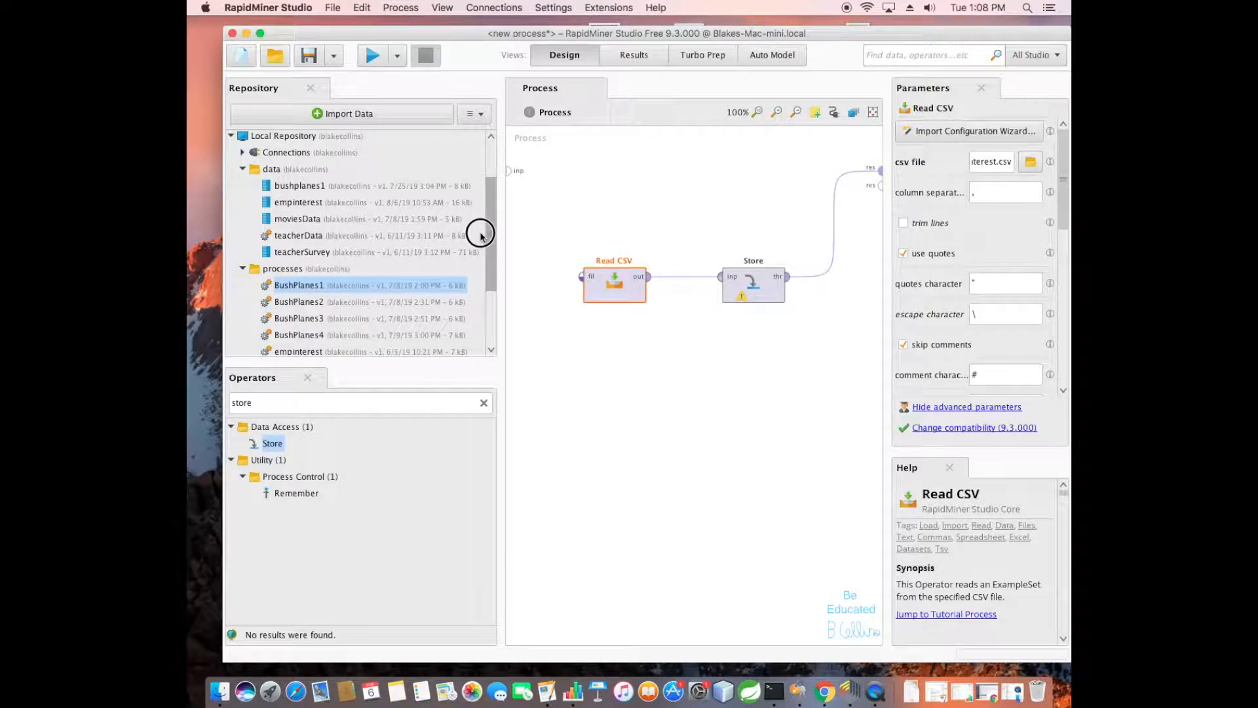
drag(481, 234, 485, 226)
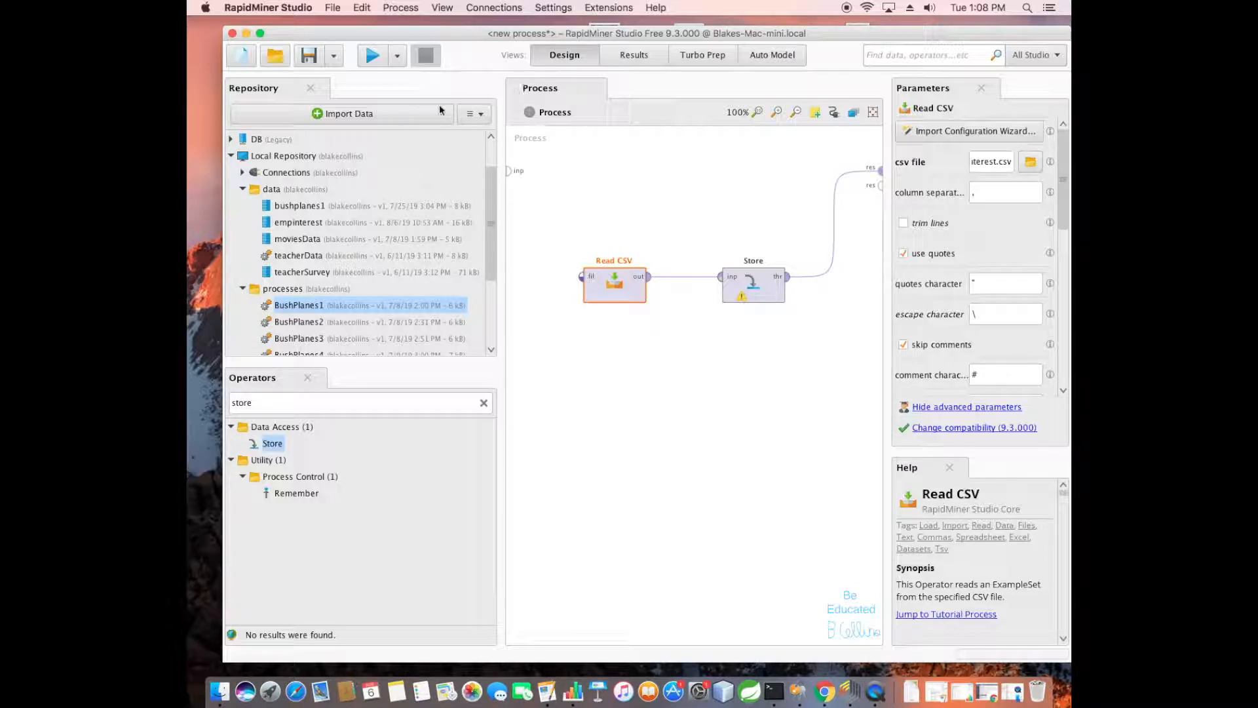
click(417, 117)
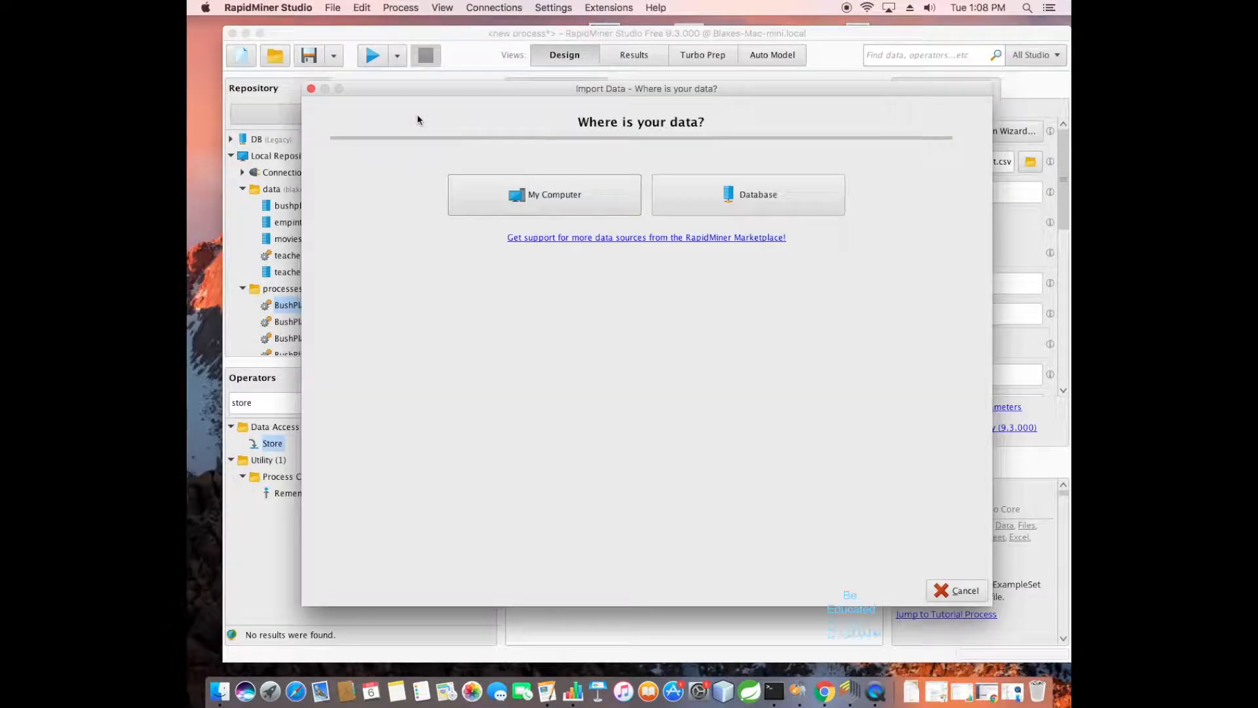
click(558, 195)
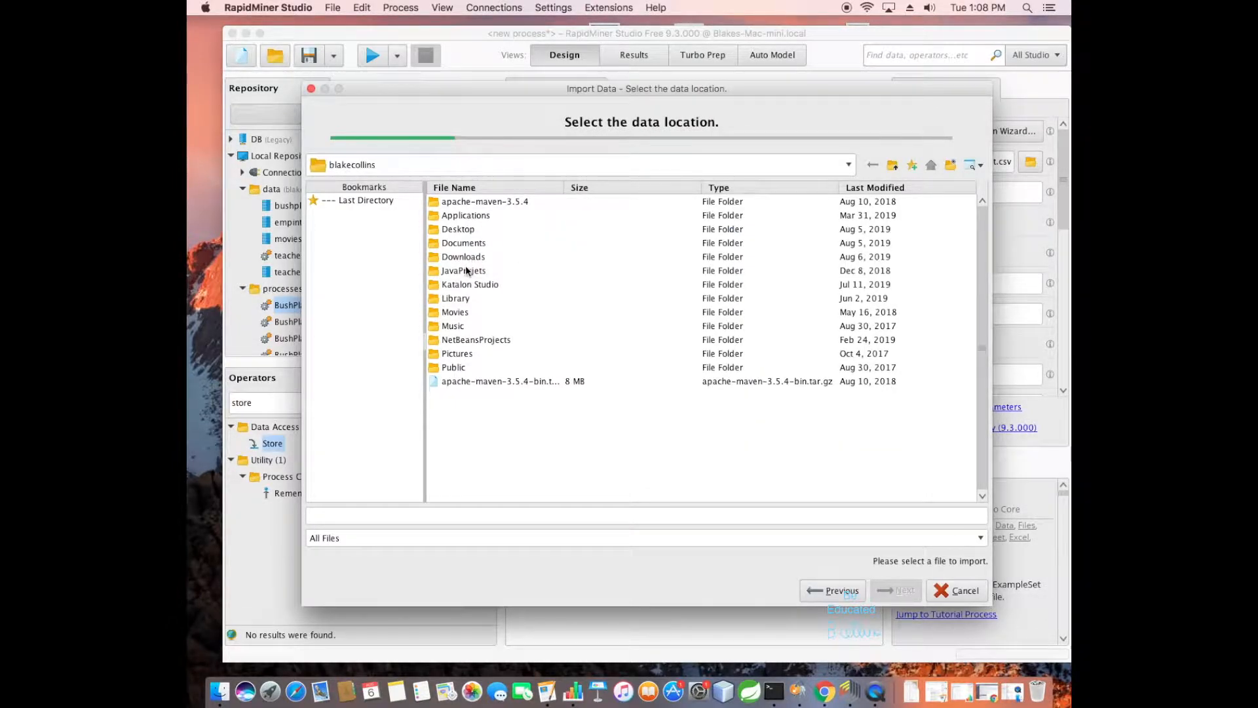
click(469, 245)
double_click(469, 246)
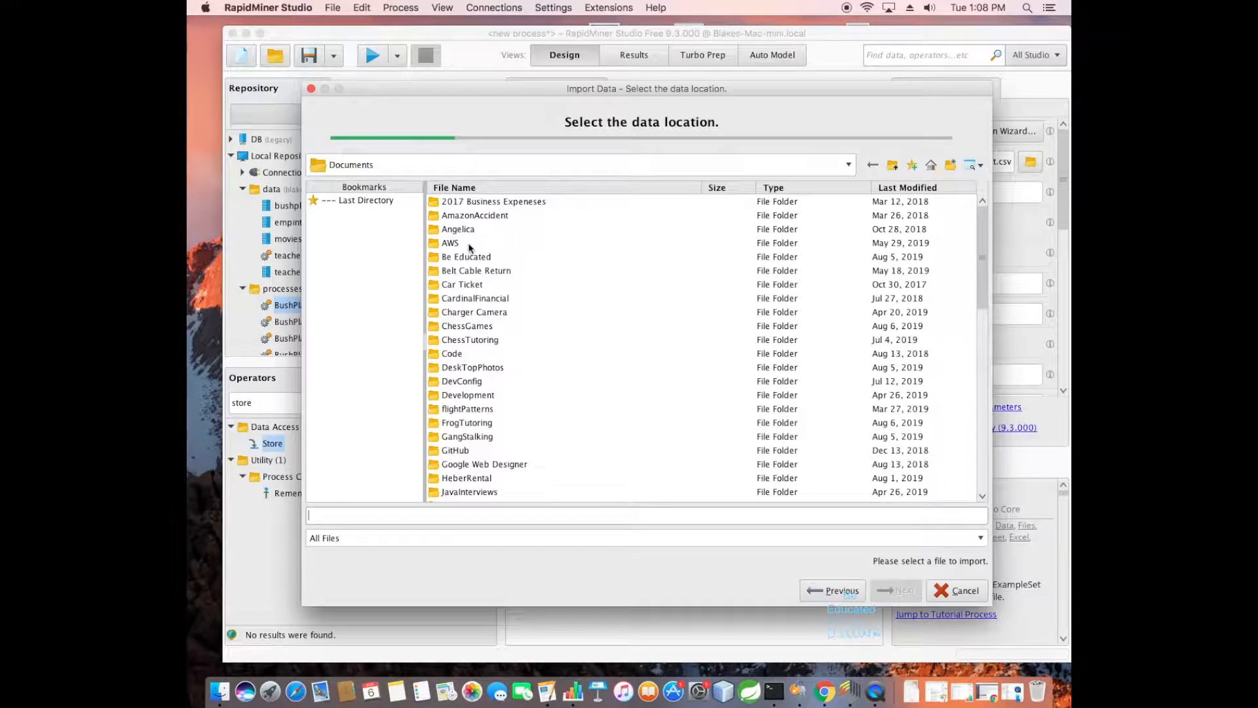
double_click(470, 424)
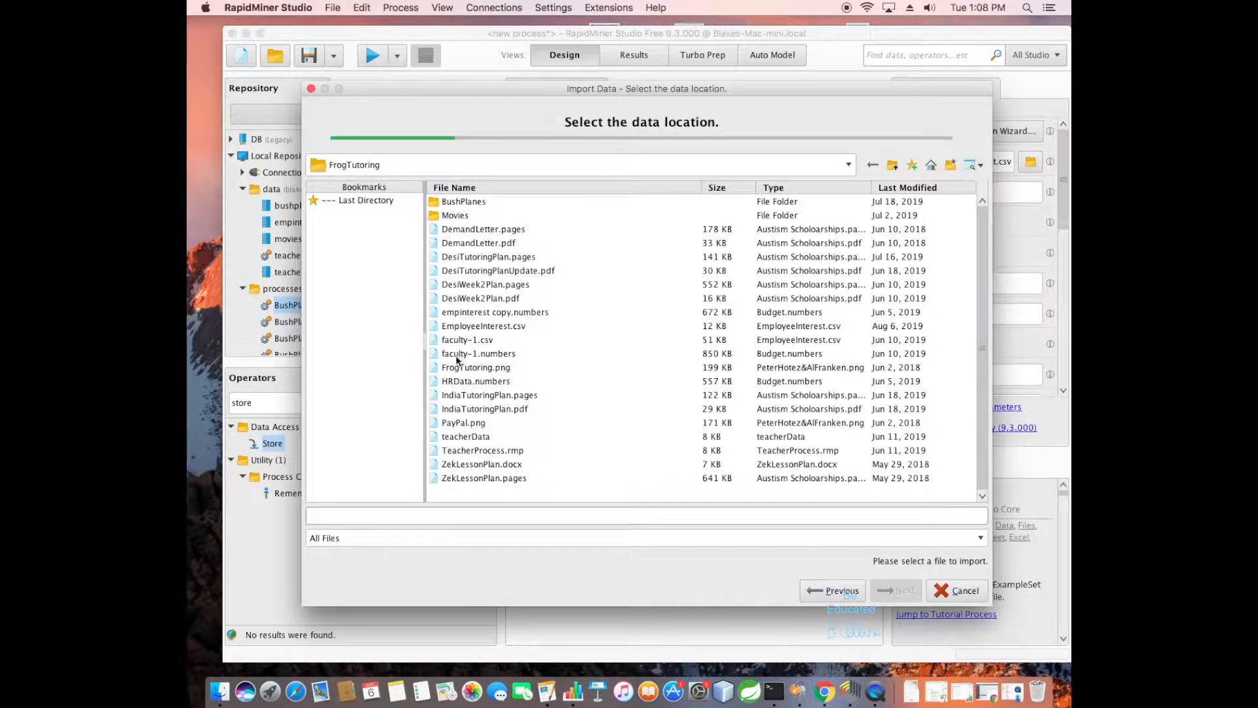
click(470, 326)
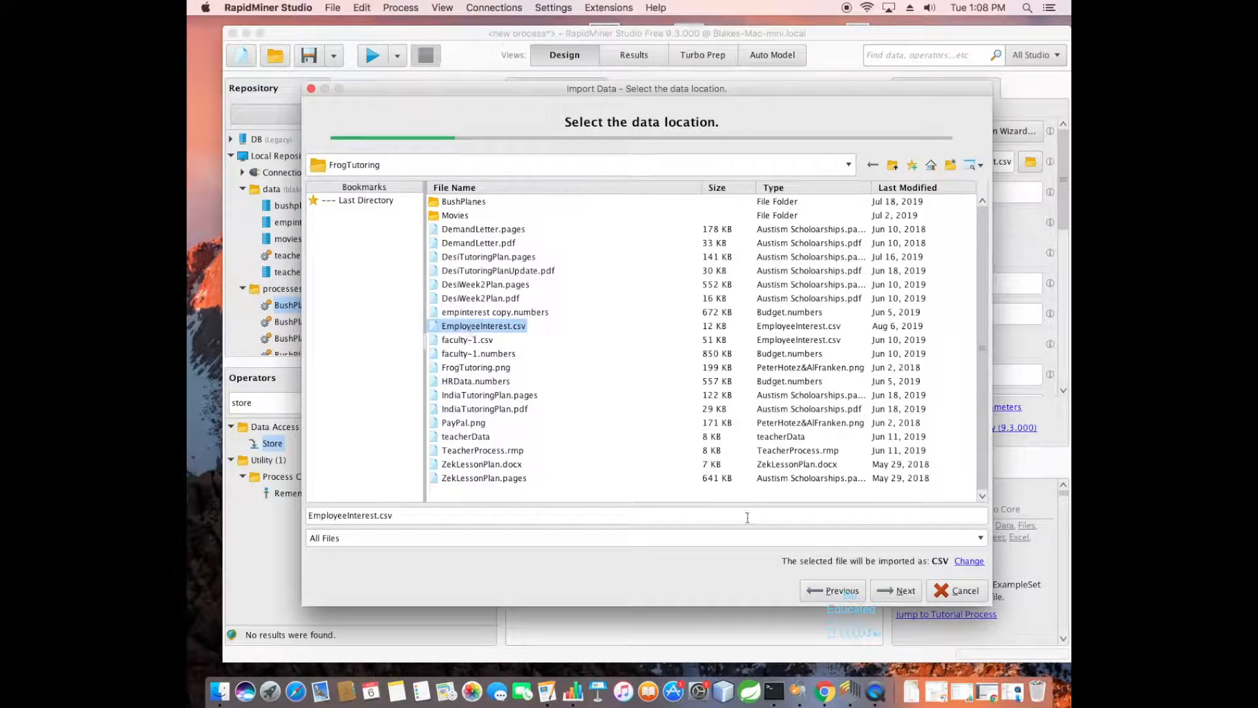
click(899, 590)
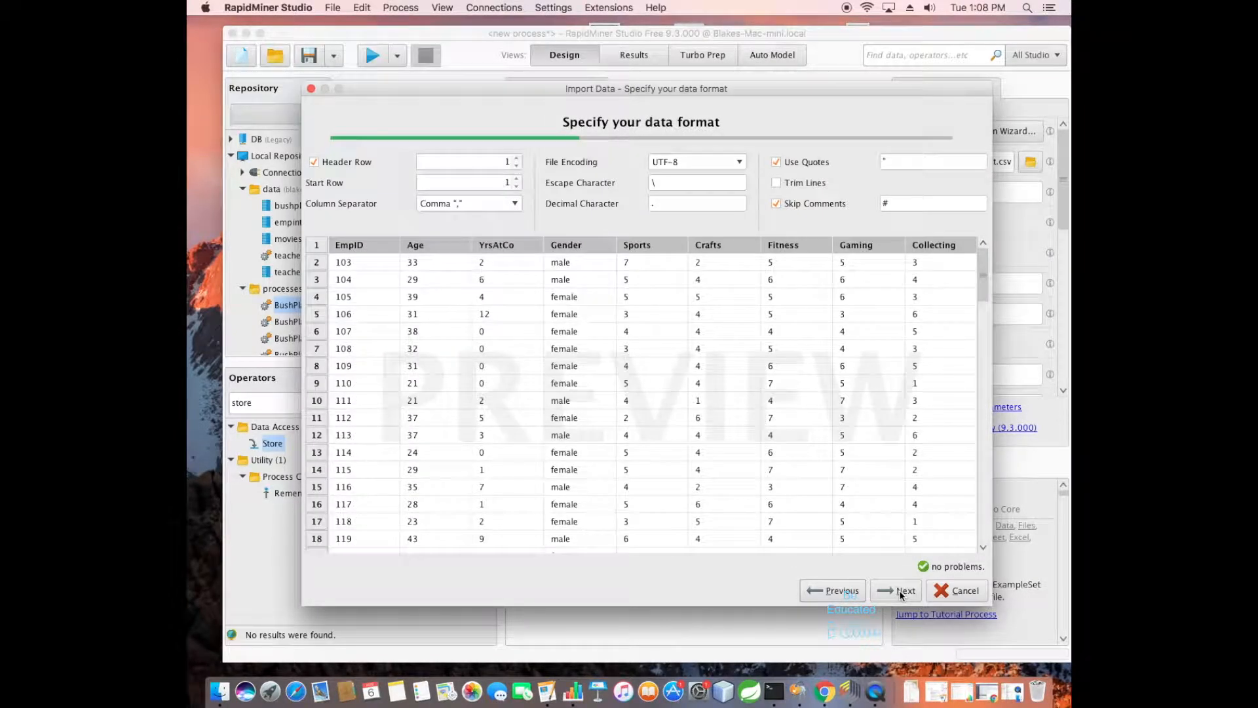
click(898, 590)
click(899, 589)
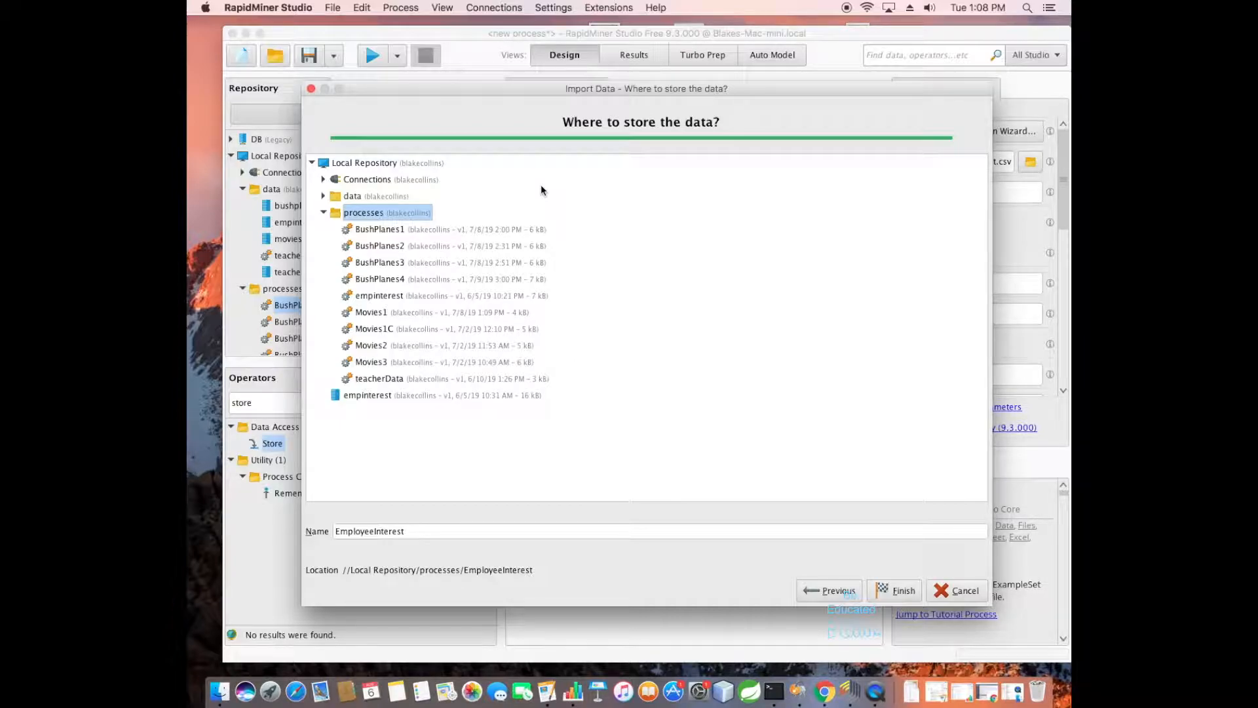
- Choose the Local Repository data folder as the storage location for EmployeeInterest and finish the import
click(348, 196)
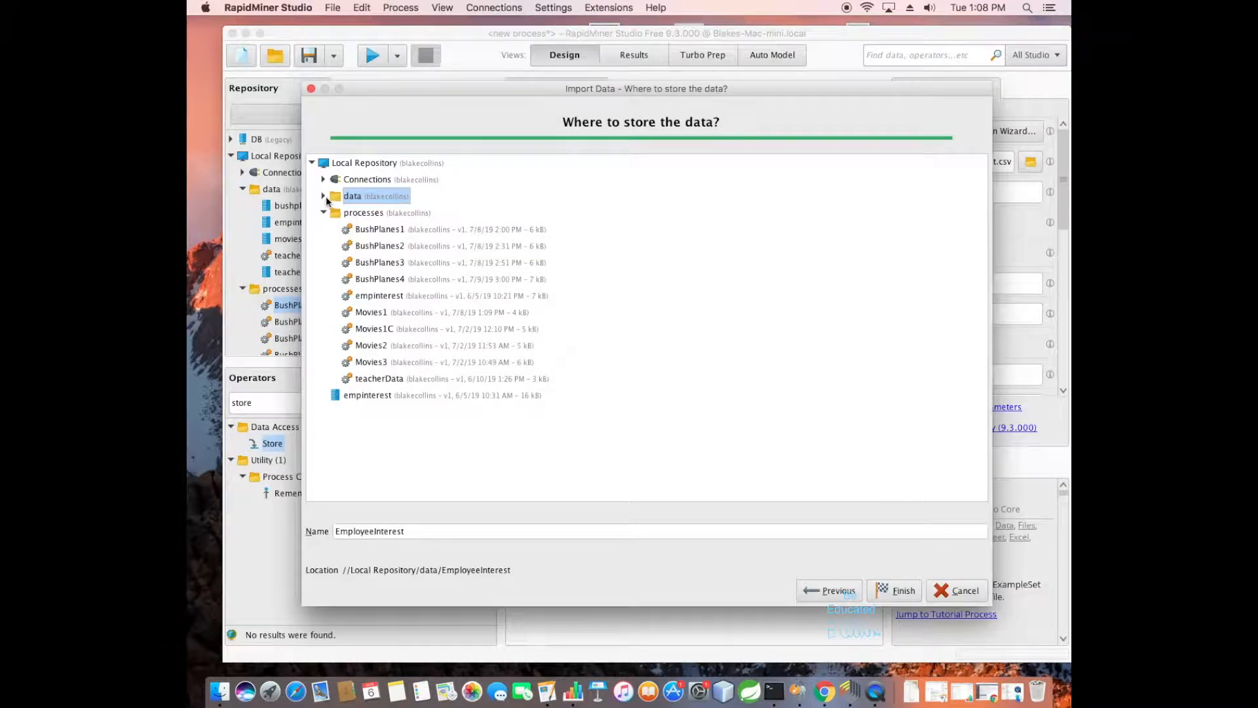
click(324, 196)
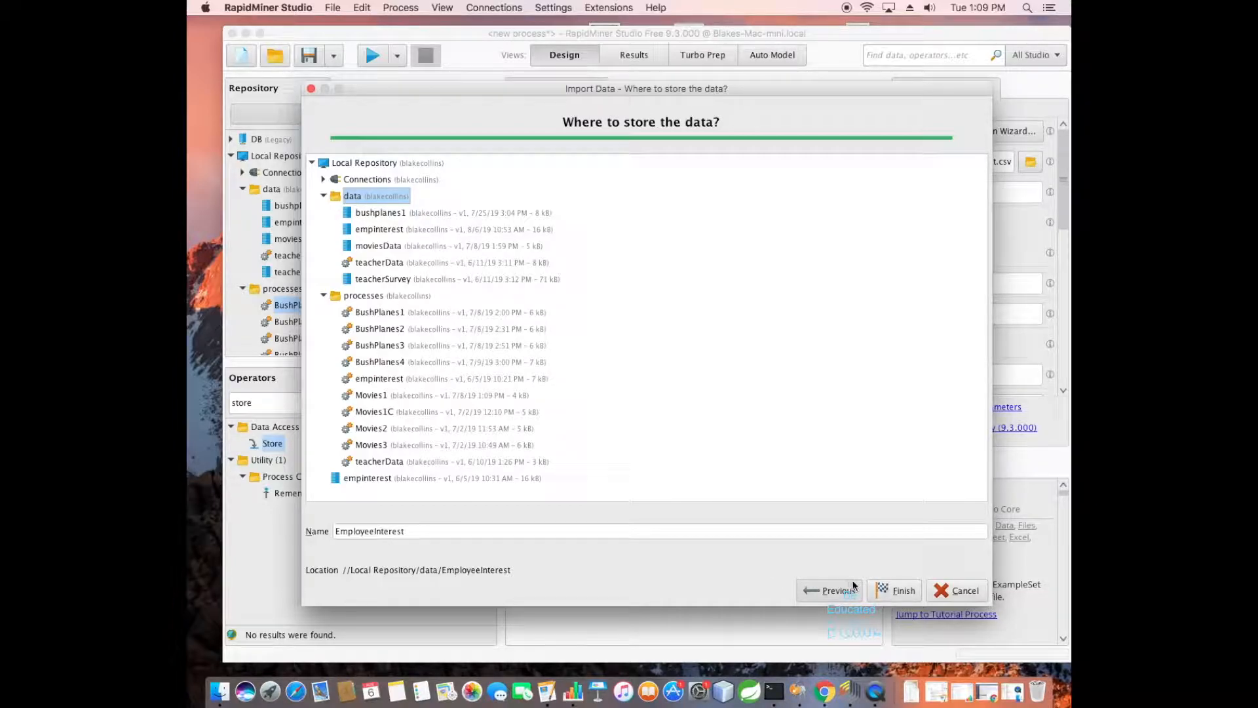
click(897, 590)
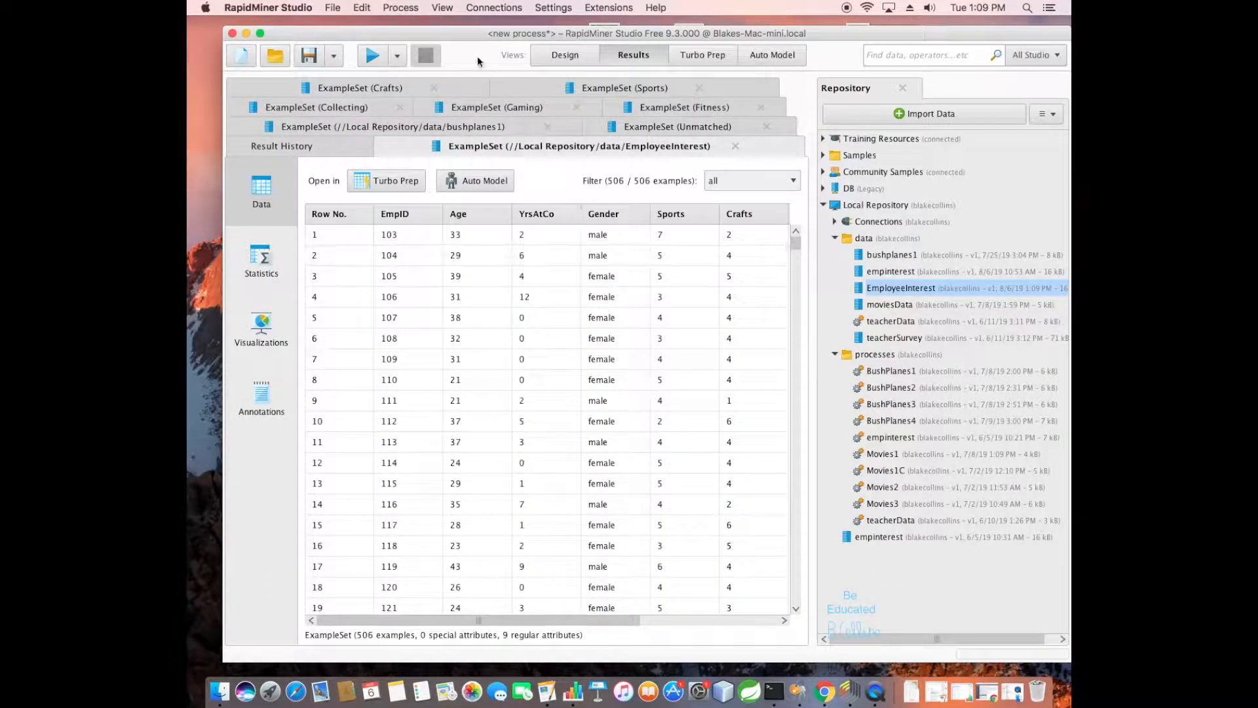
- Review the imported EmployeeInterest example set in the Results view alongside the process in the Design view
click(581, 56)
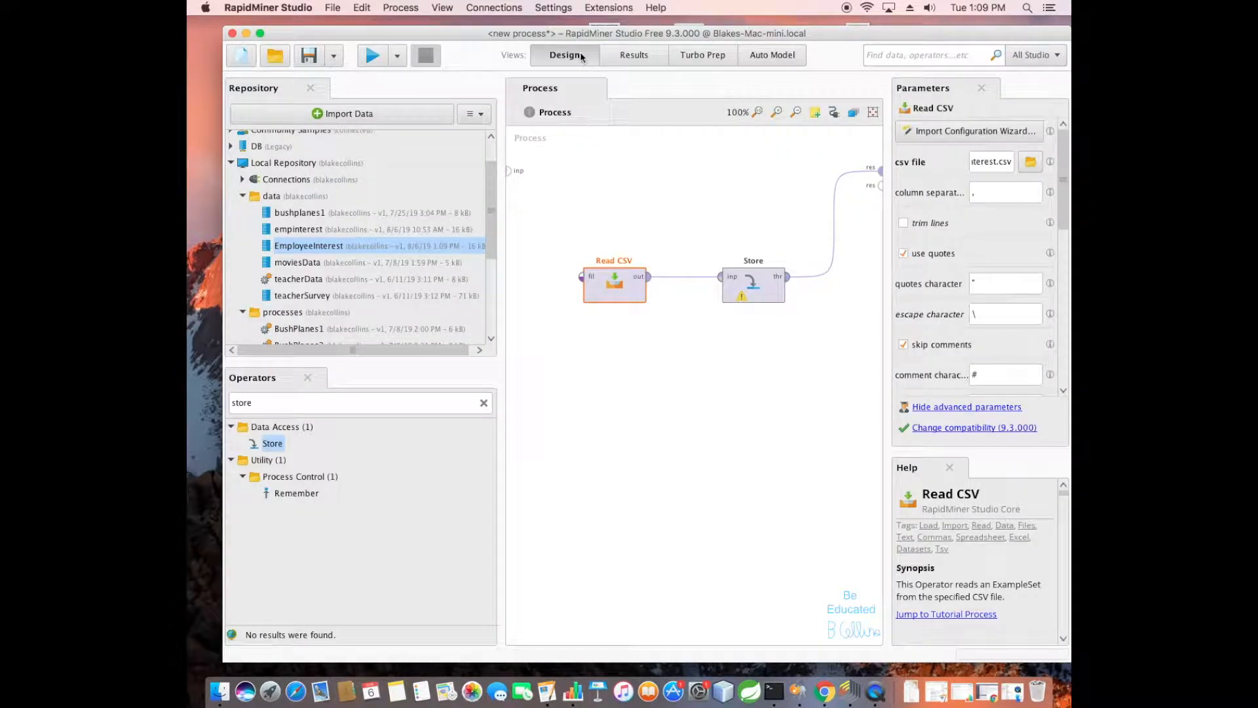
click(628, 57)
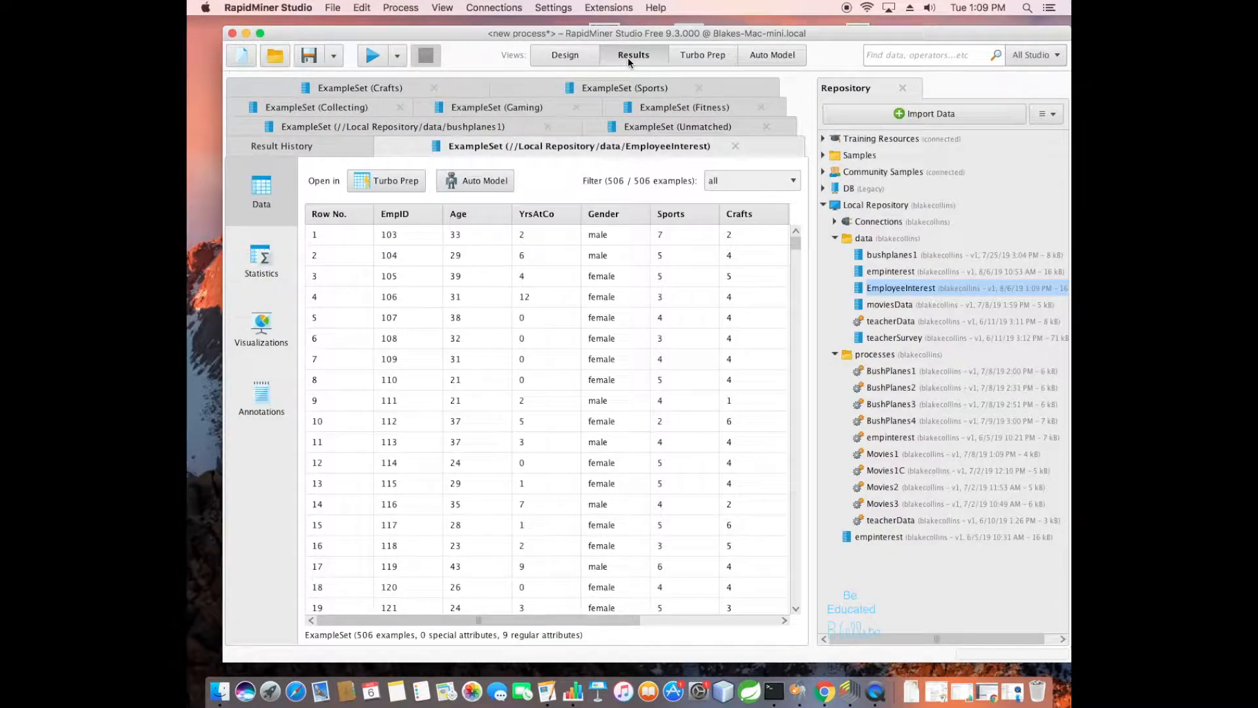
click(565, 56)
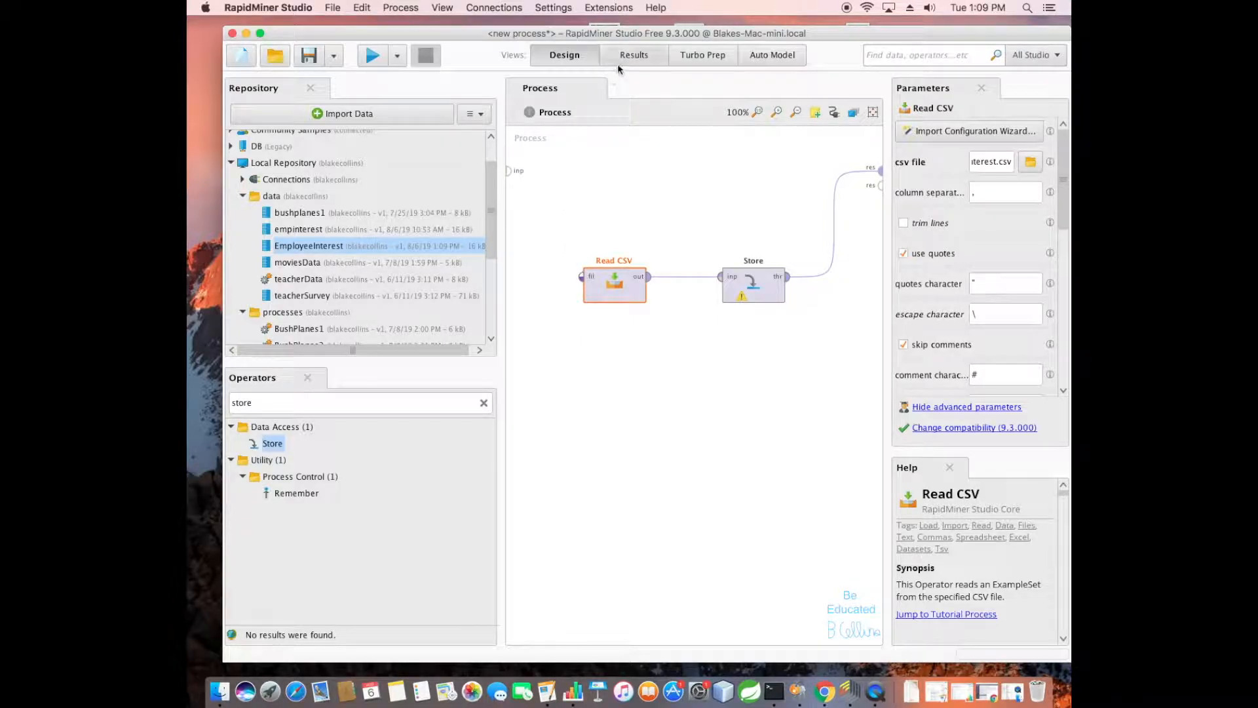
click(642, 56)
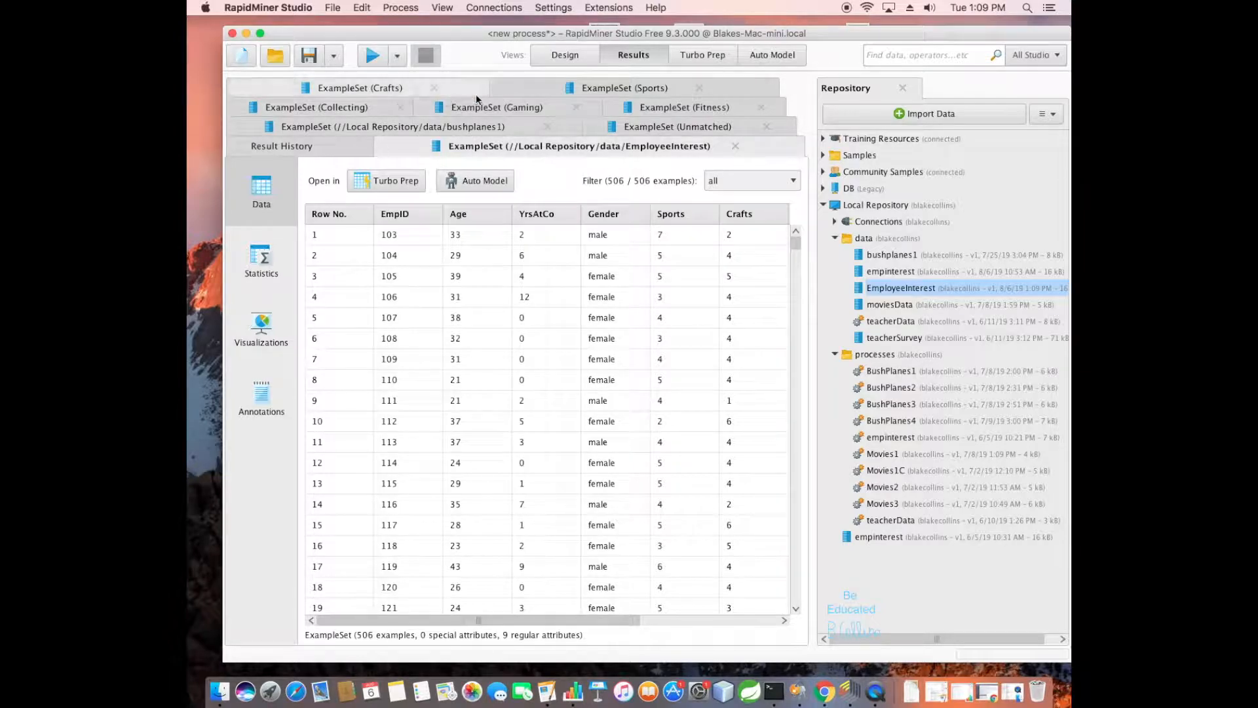
click(565, 55)
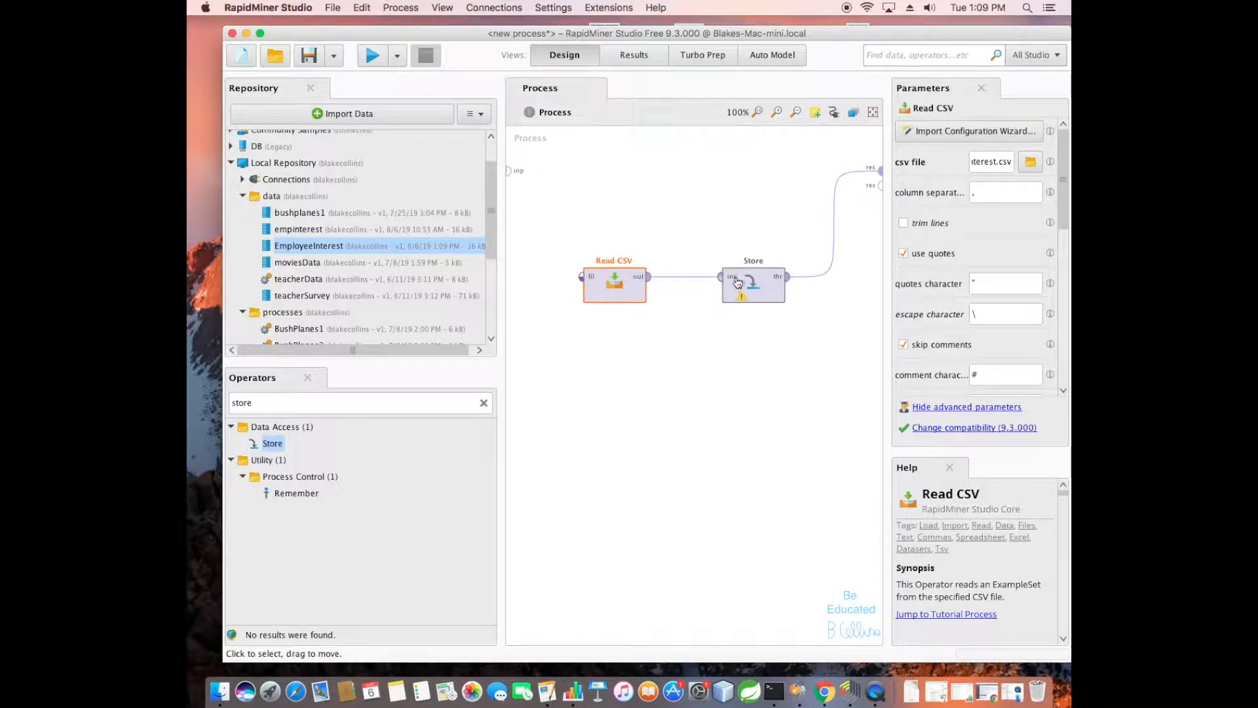
- Try to run the process and check the parameters of the Store and Read CSV operators
click(373, 56)
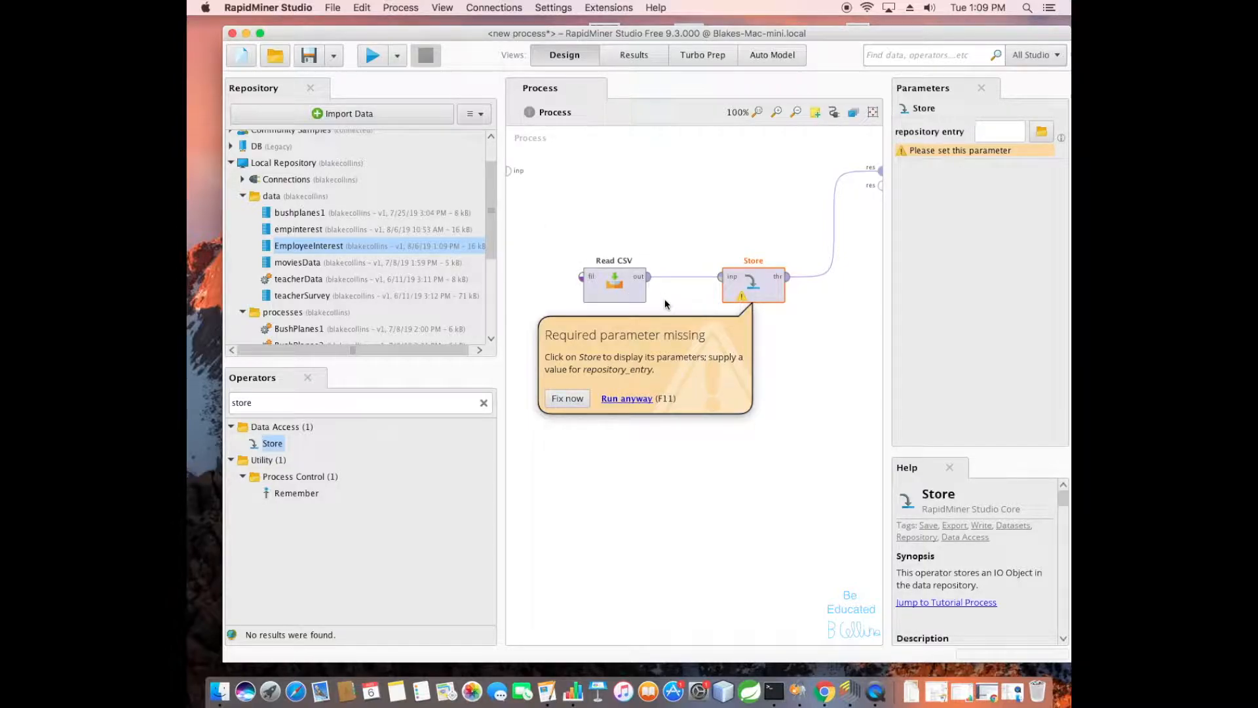
click(753, 294)
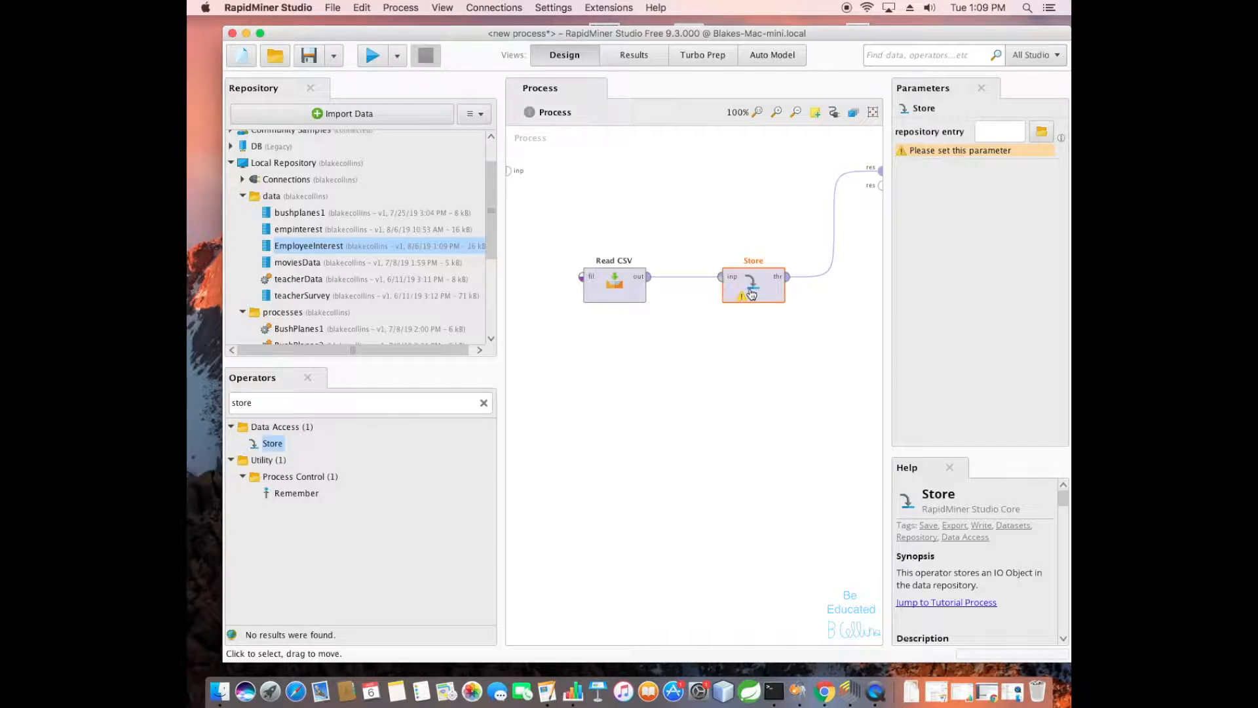
click(619, 286)
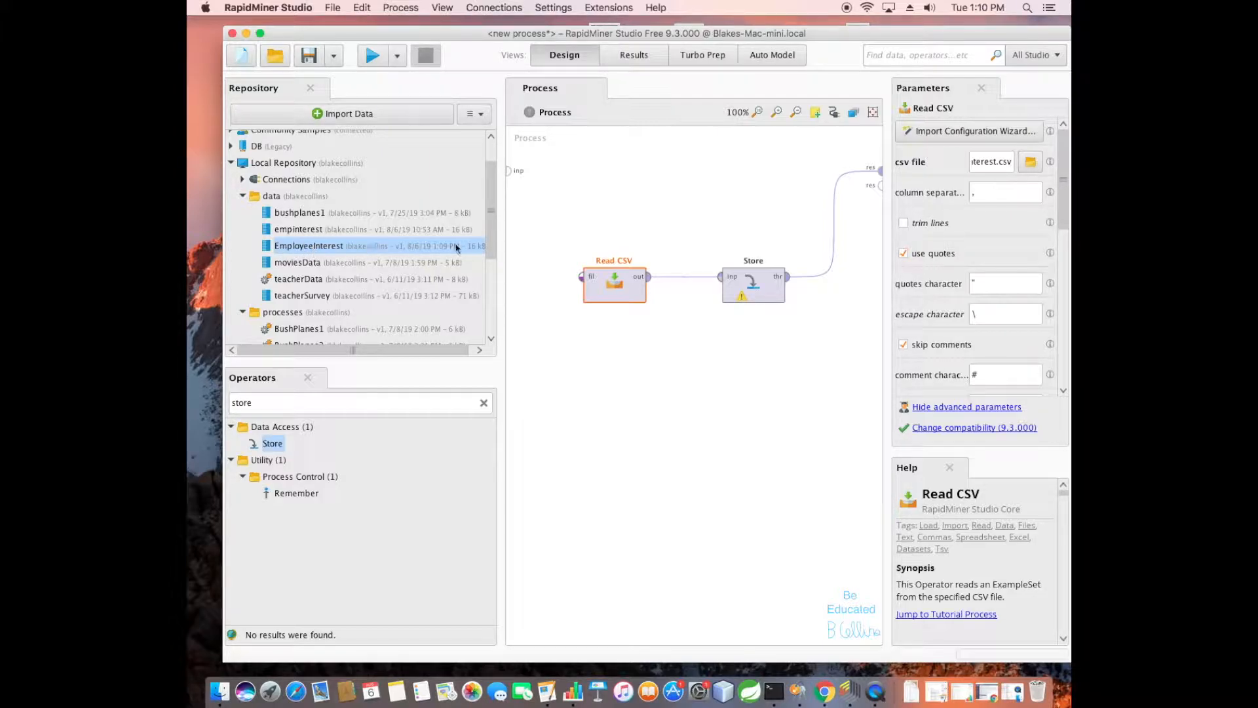
- Set the Store operator's repository entry to EmployeeInterest in the Local Repository data folder
click(752, 285)
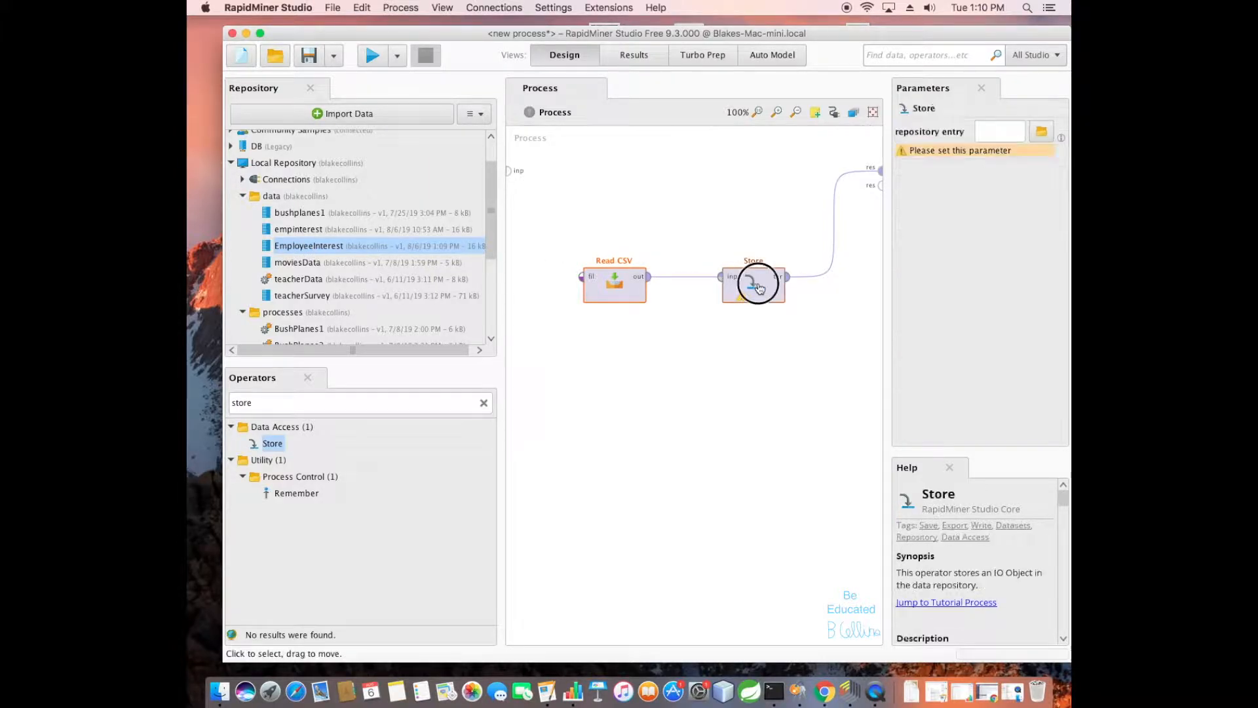
click(1042, 133)
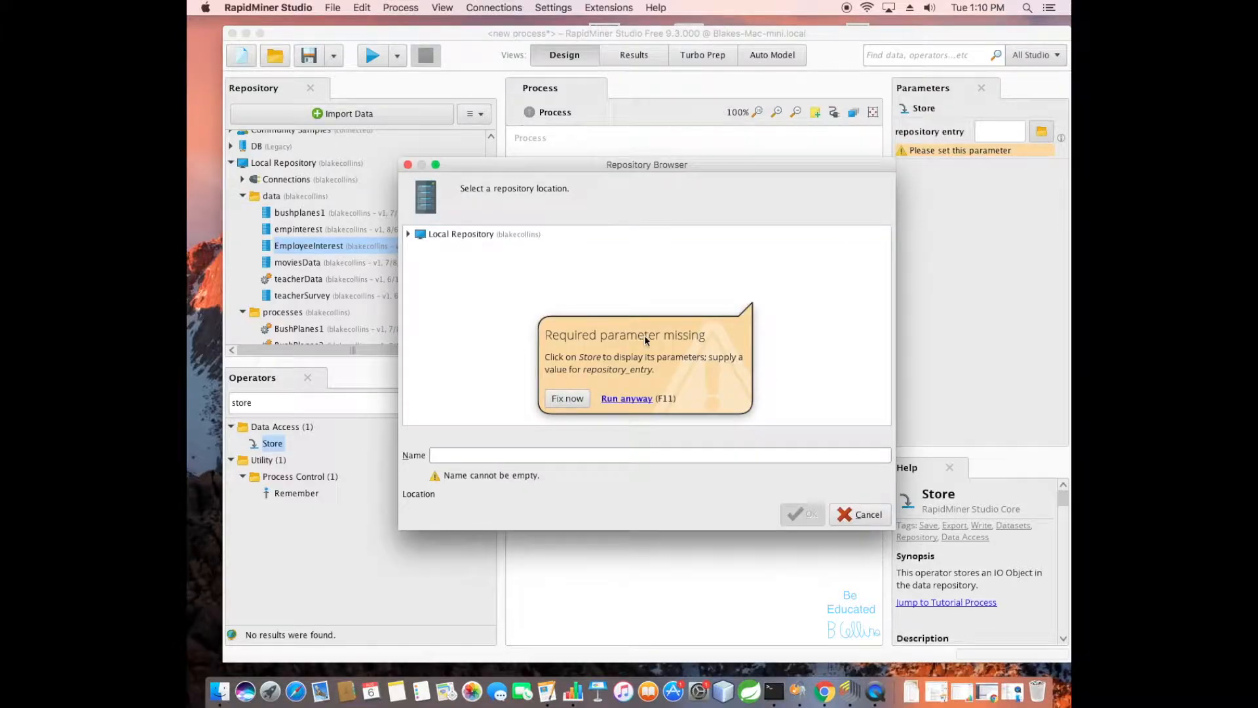
click(408, 234)
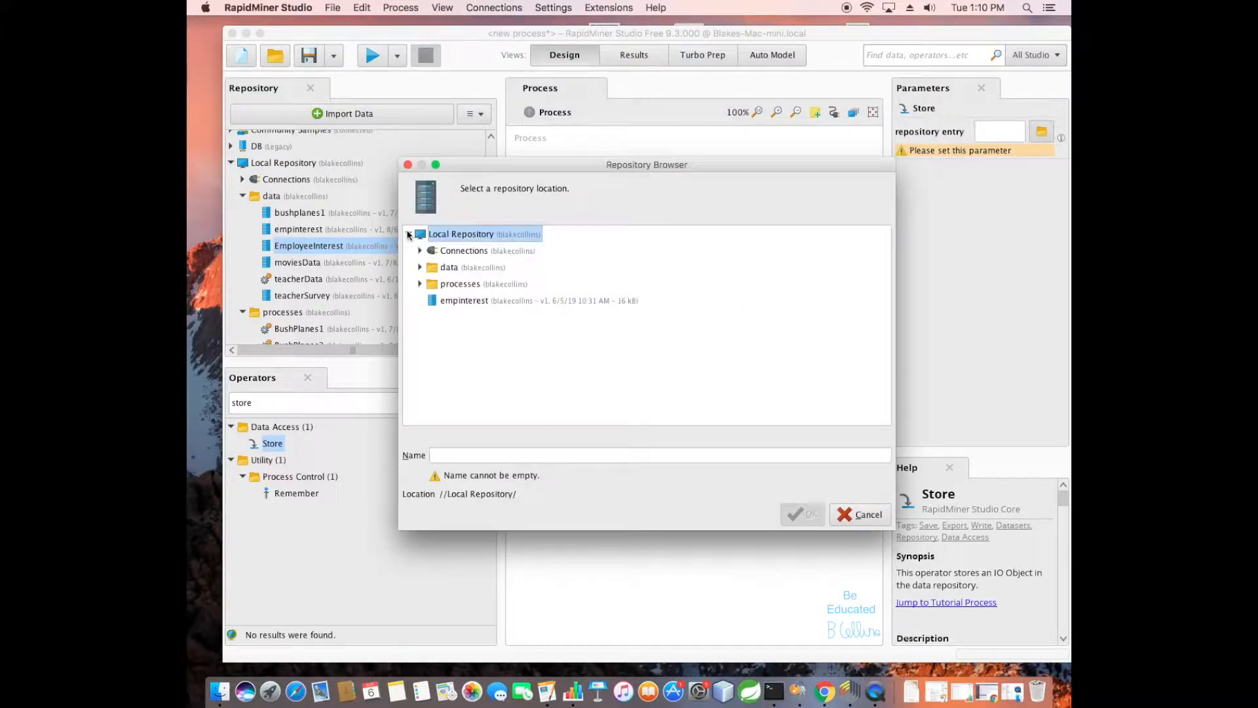
click(420, 267)
click(477, 319)
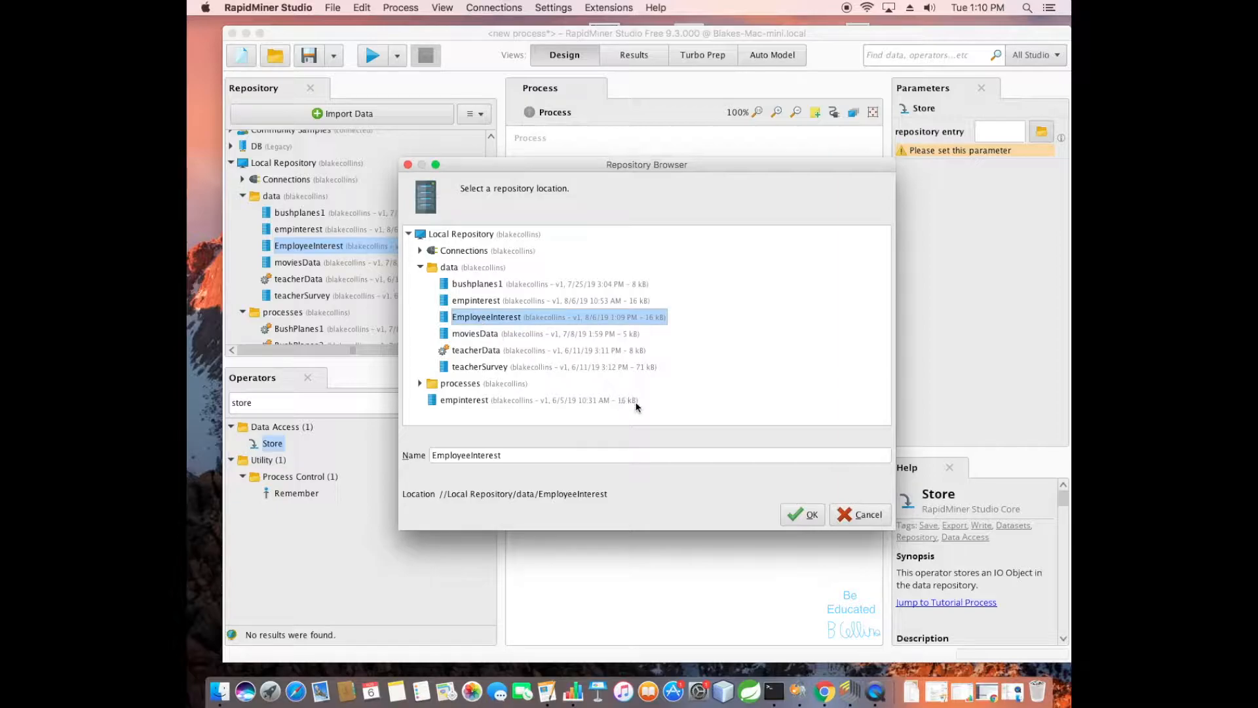
click(804, 514)
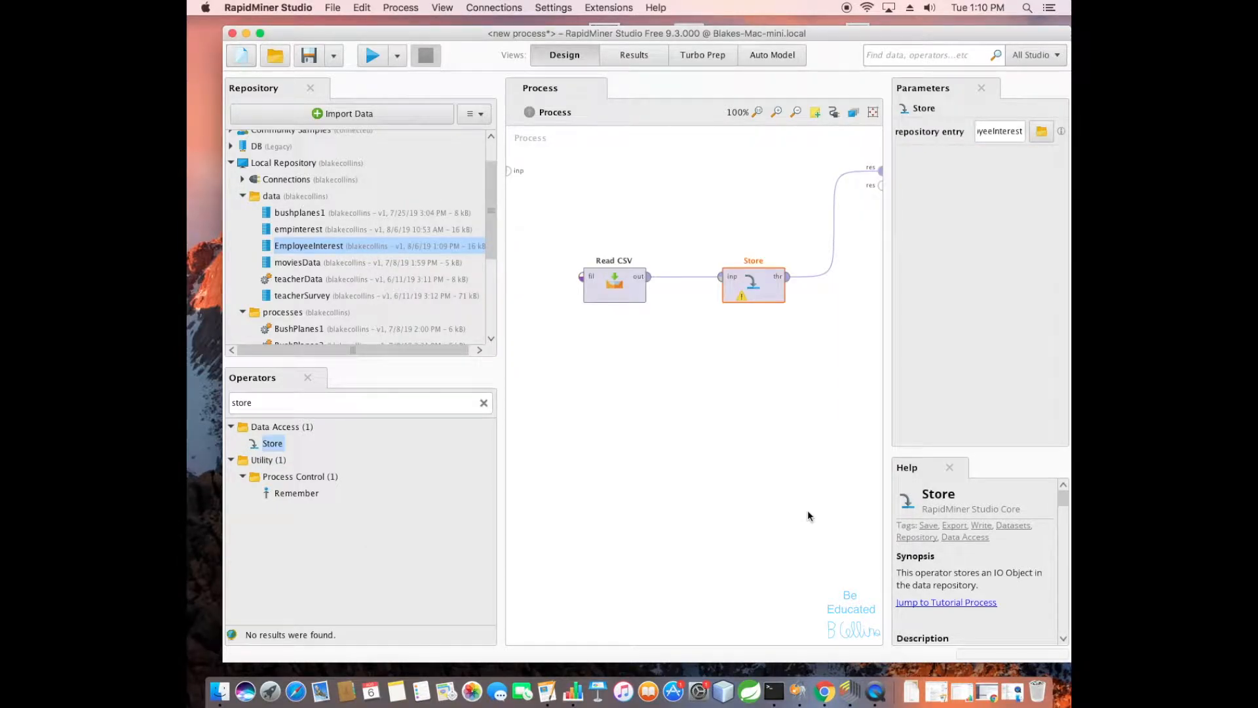
- Run the process, examine all columns of the Read CSV example set and return to the process design
click(372, 56)
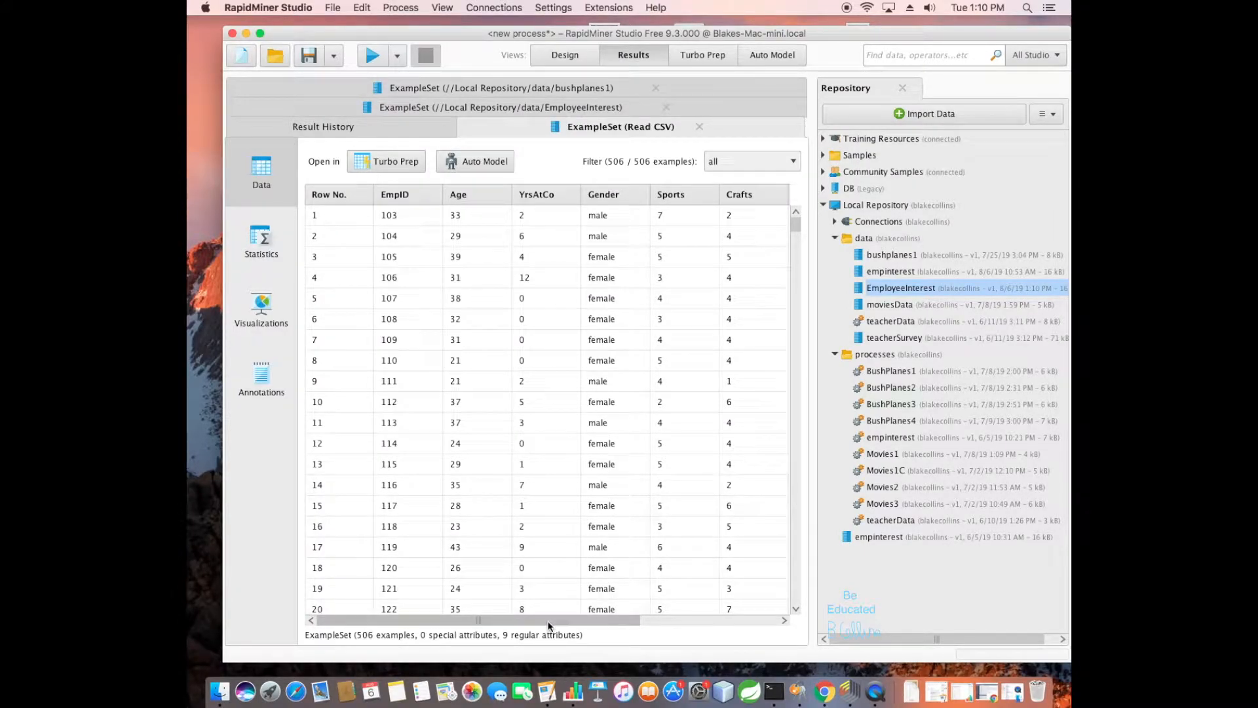
drag(549, 626, 729, 610)
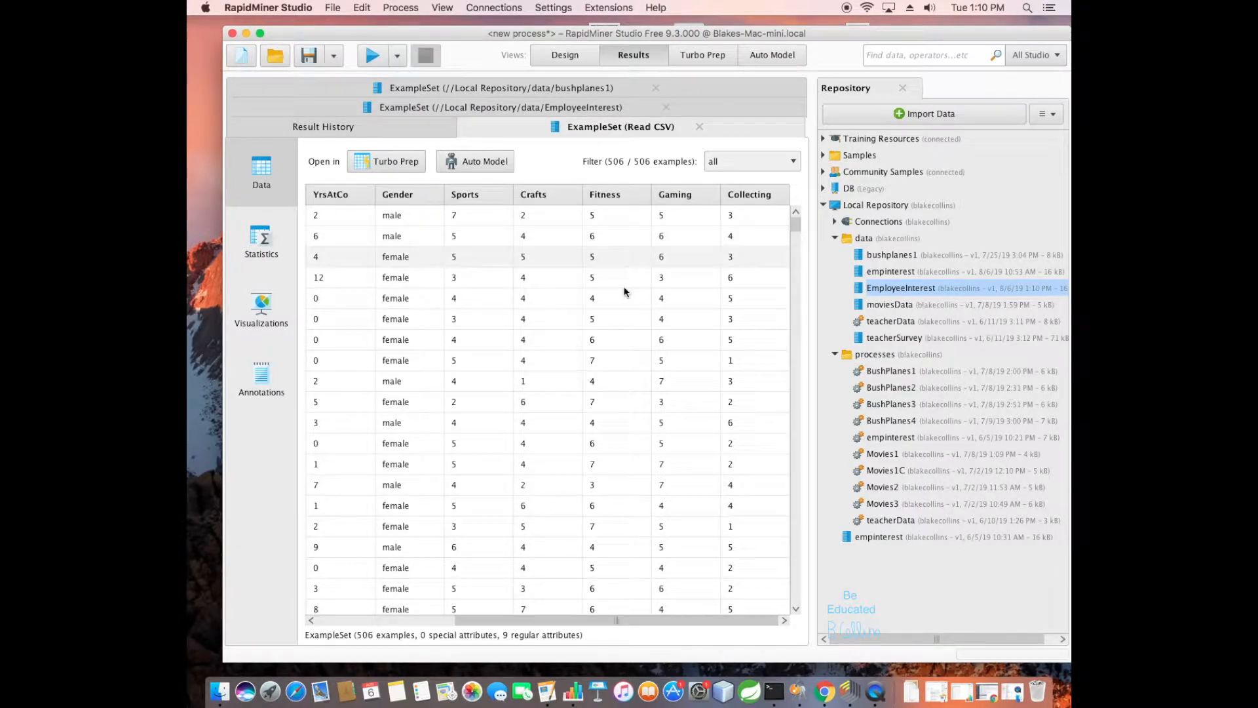
mouse_move(795, 224)
mouse_down()
mouse_move(795, 602)
mouse_move(800, 211)
mouse_up()
drag(595, 618, 458, 613)
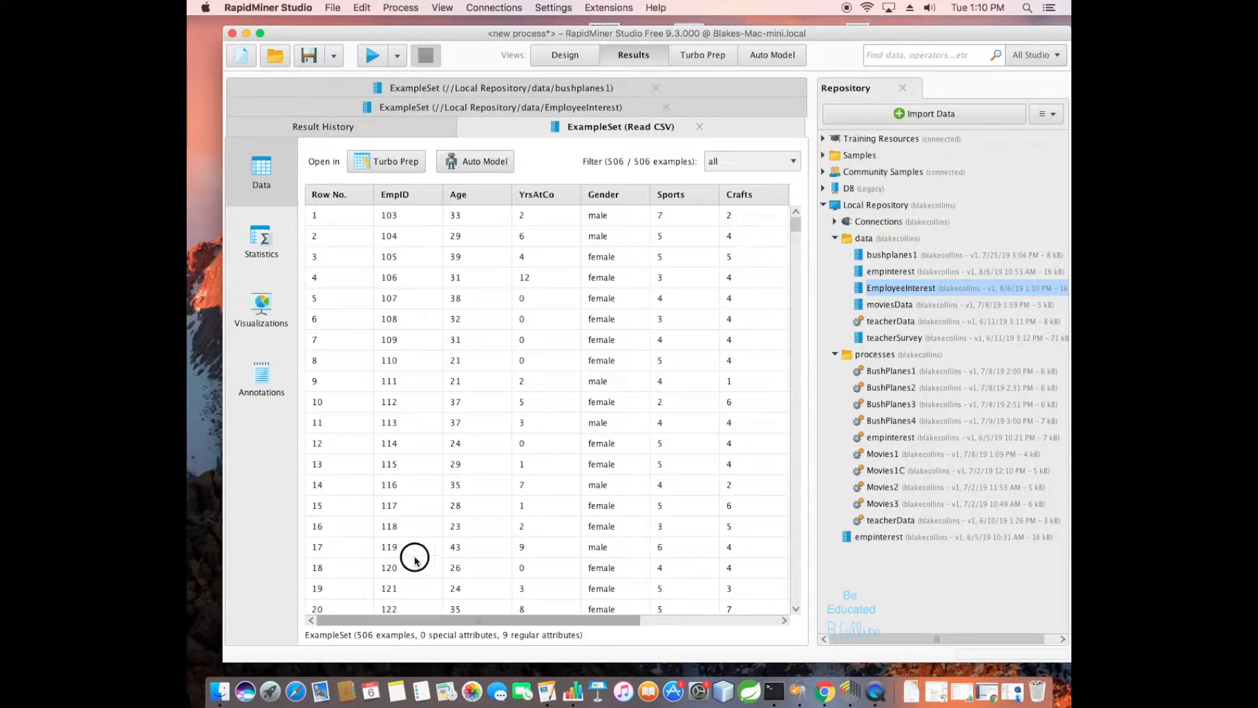
click(566, 56)
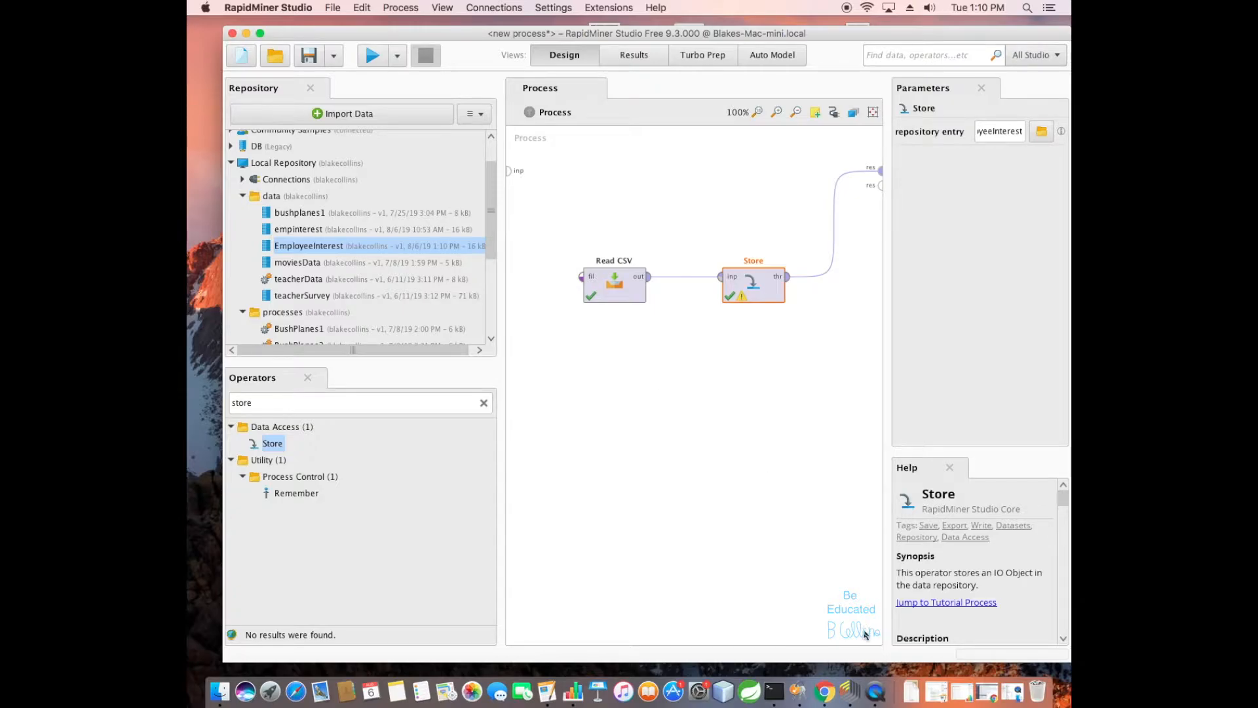
click(877, 691)
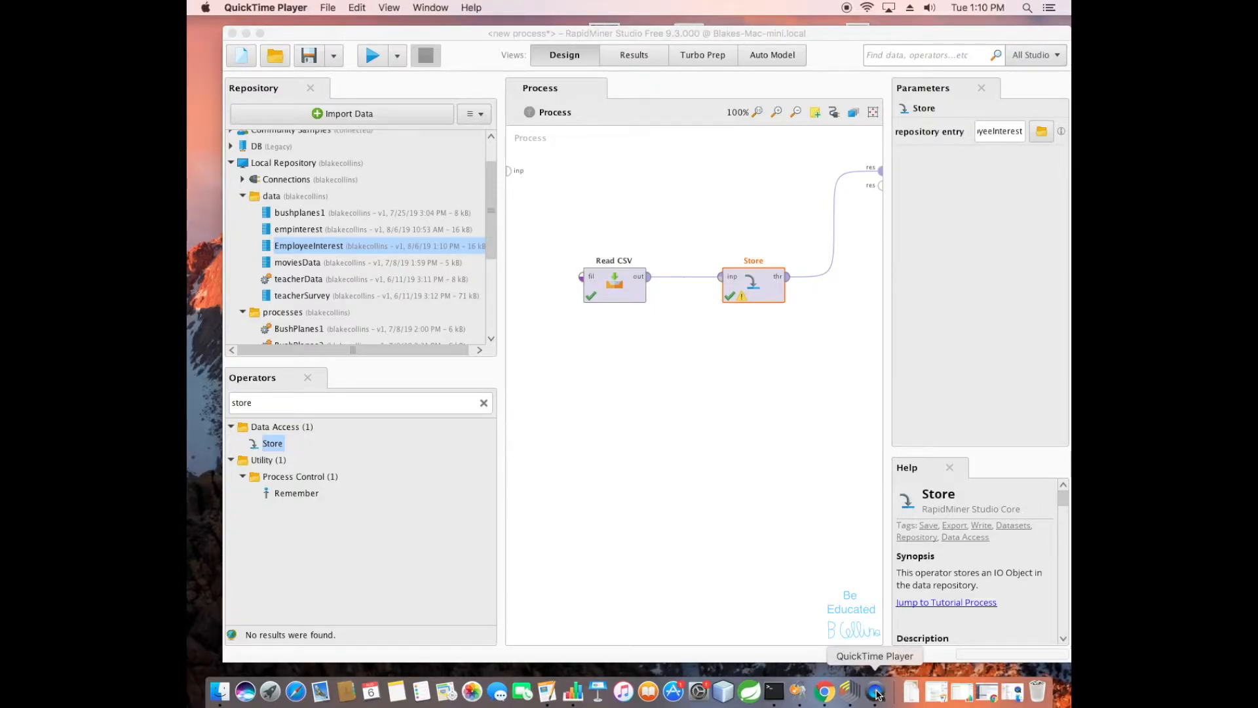